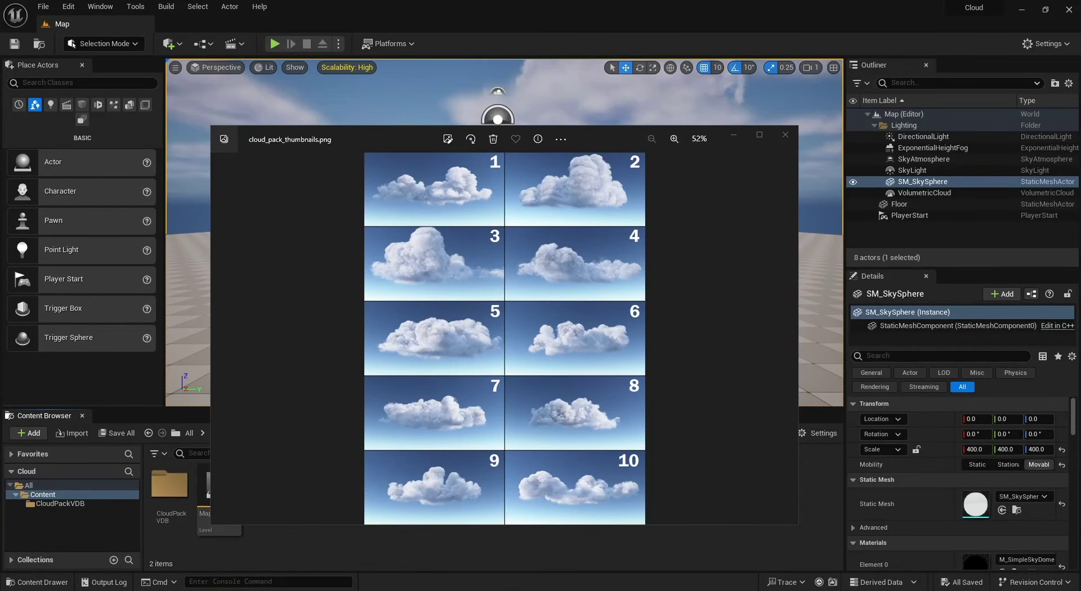
Move the Photos viewer higher and zoom the numbered cloud thumbnail sheet to compare clouds
drag(331, 139, 328, 69)
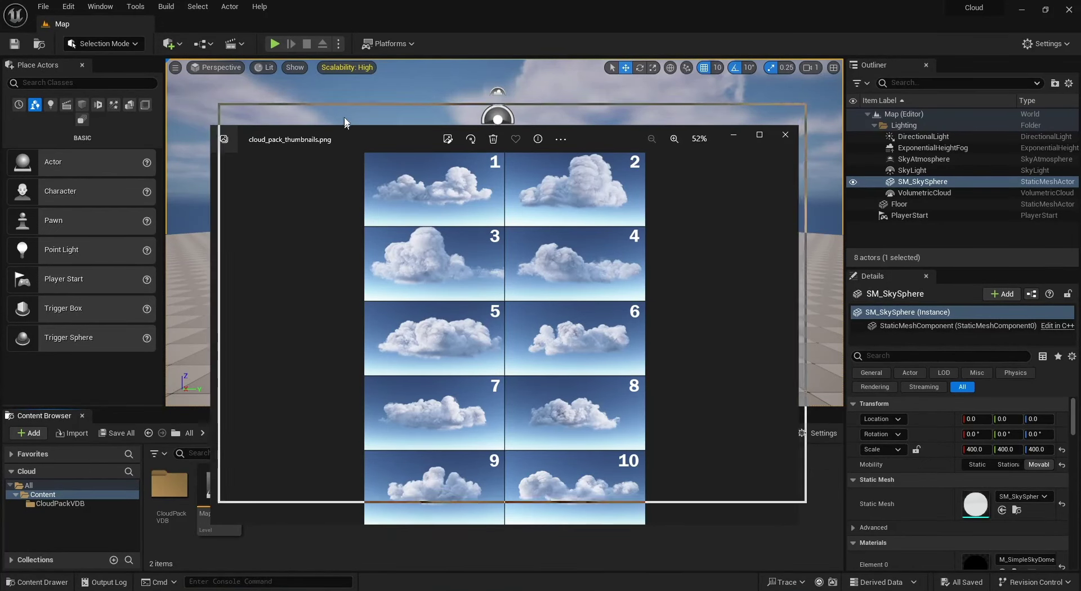
scroll(440, 265, up, 2)
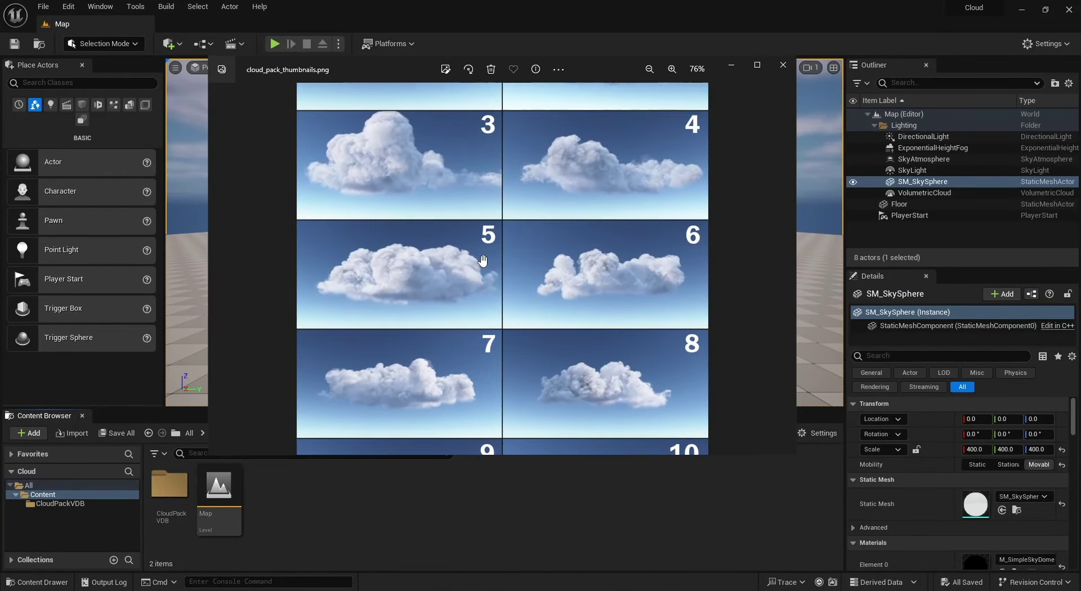
scroll(478, 292, down, 2)
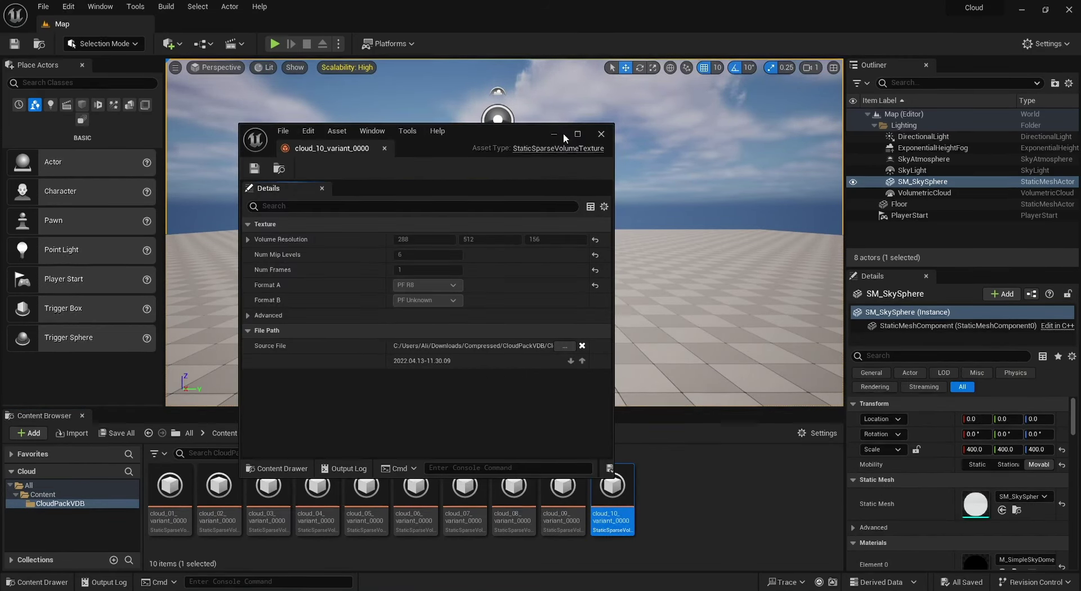
Inspect the cloud_10_variant_0000 volume texture, then return the Content Browser to the All root
click(584, 134)
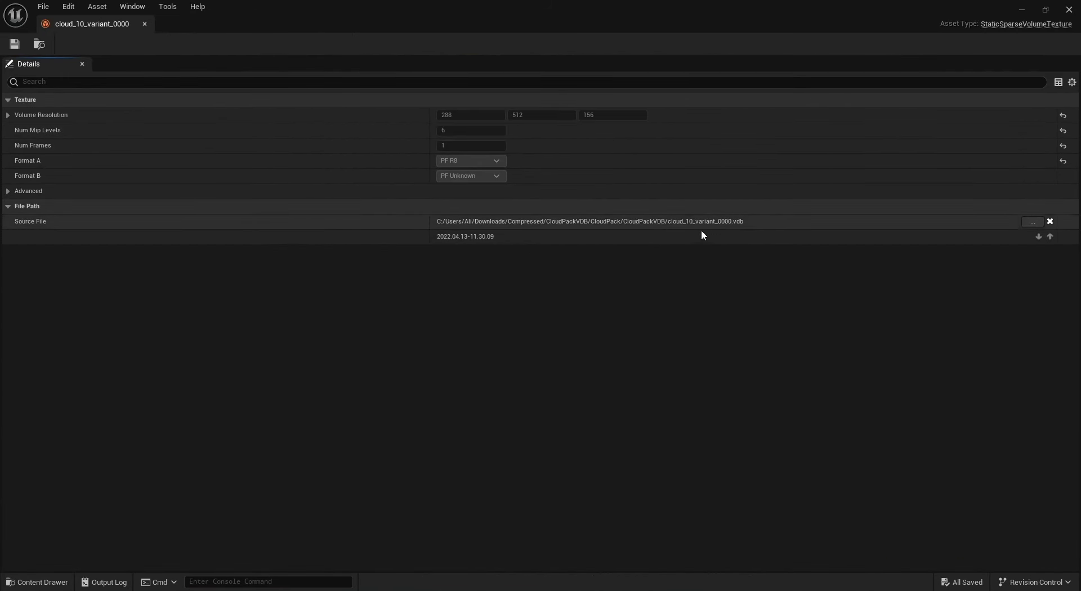
click(1068, 10)
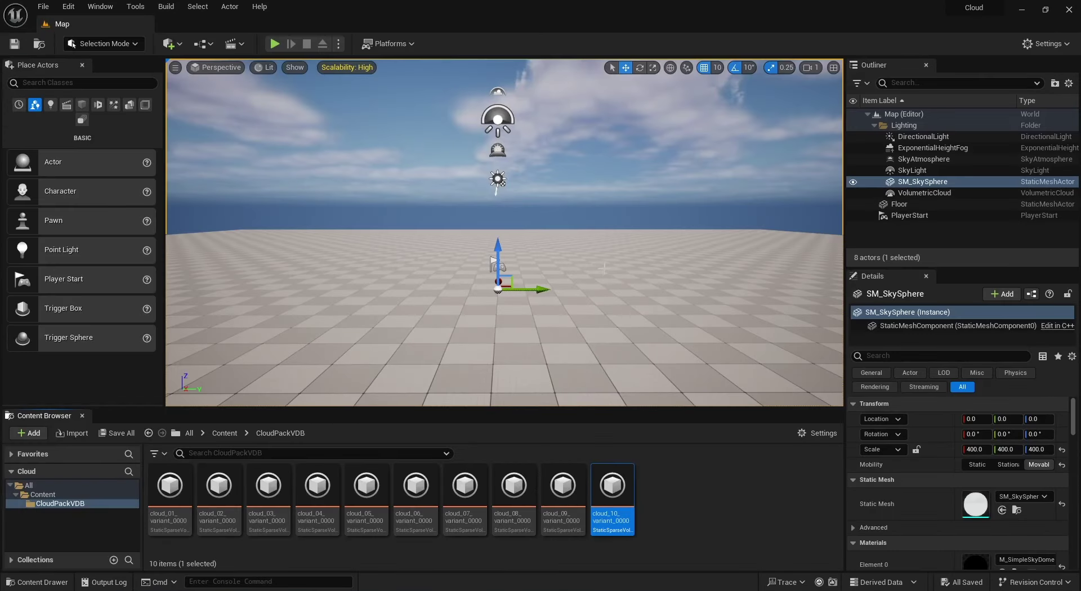
click(225, 433)
click(191, 434)
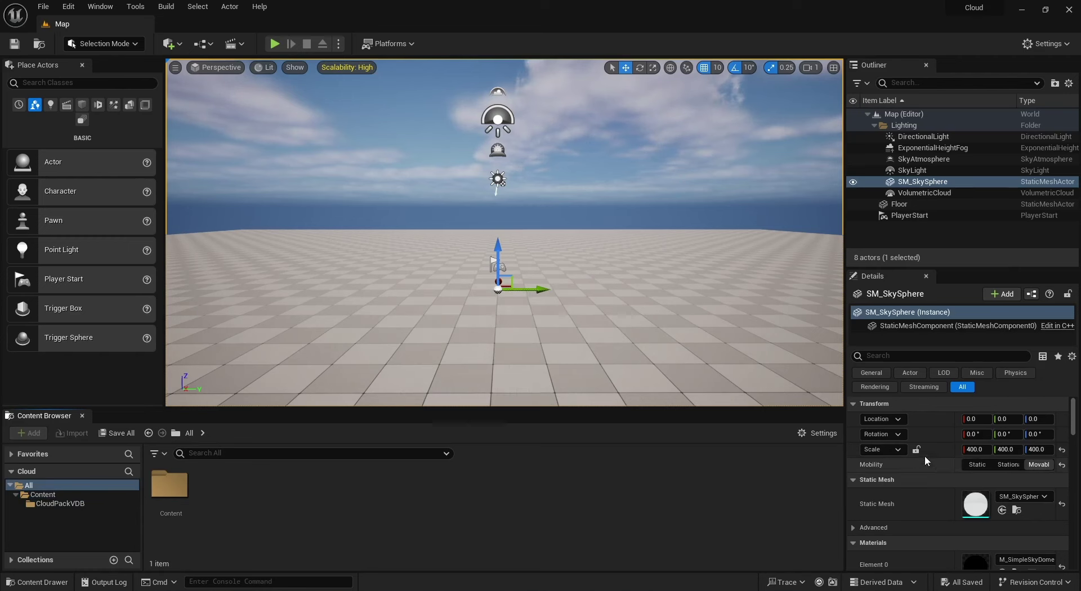
click(828, 437)
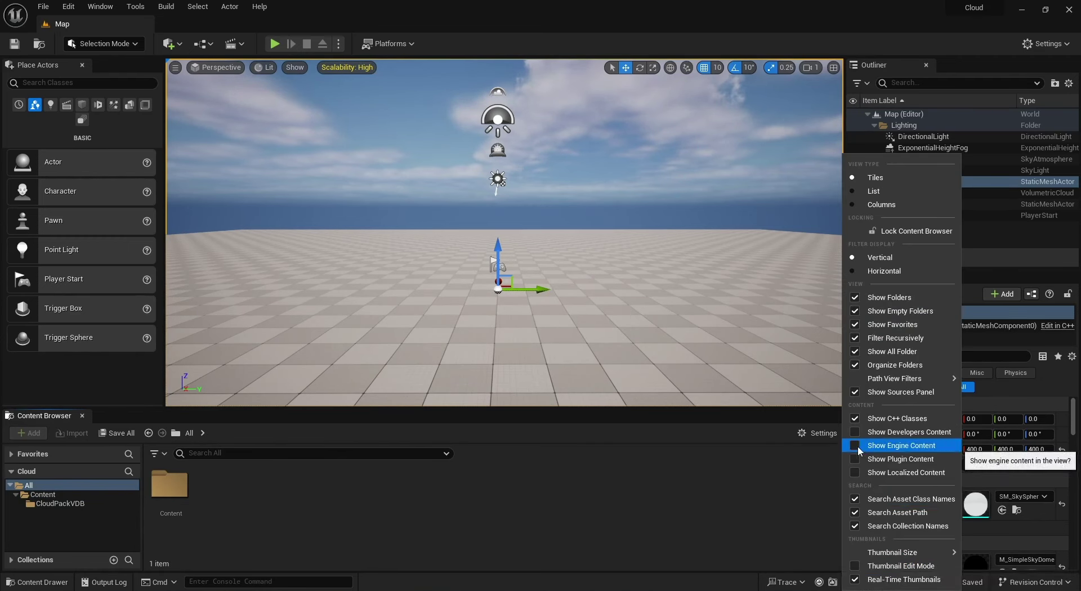
Show engine content, open Engine > Content, and search it for 'spar'
click(901, 445)
double_click(240, 487)
double_click(171, 484)
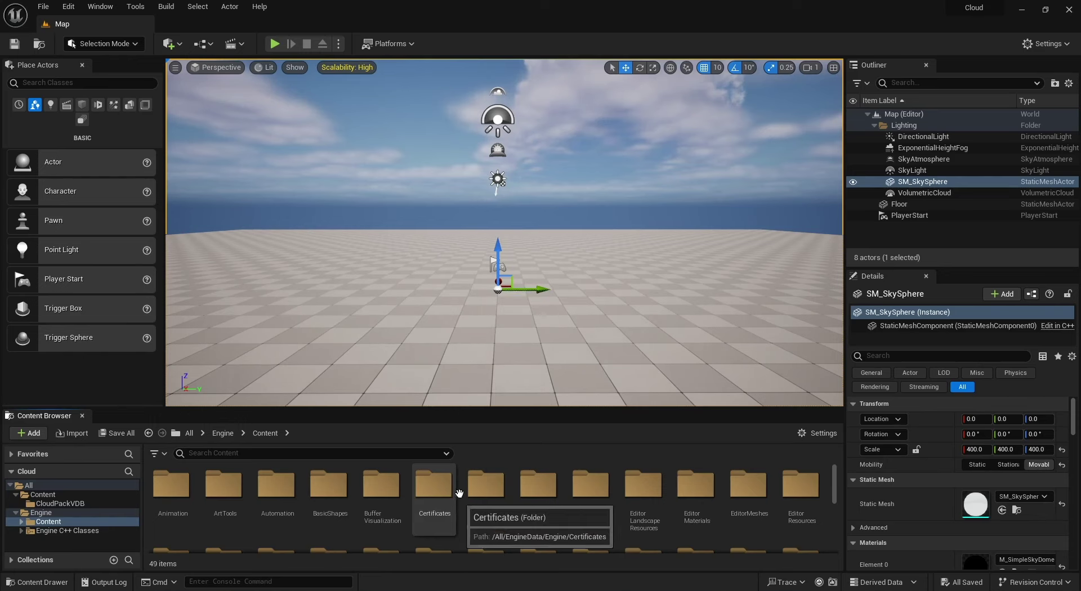
click(252, 453)
text(spa)
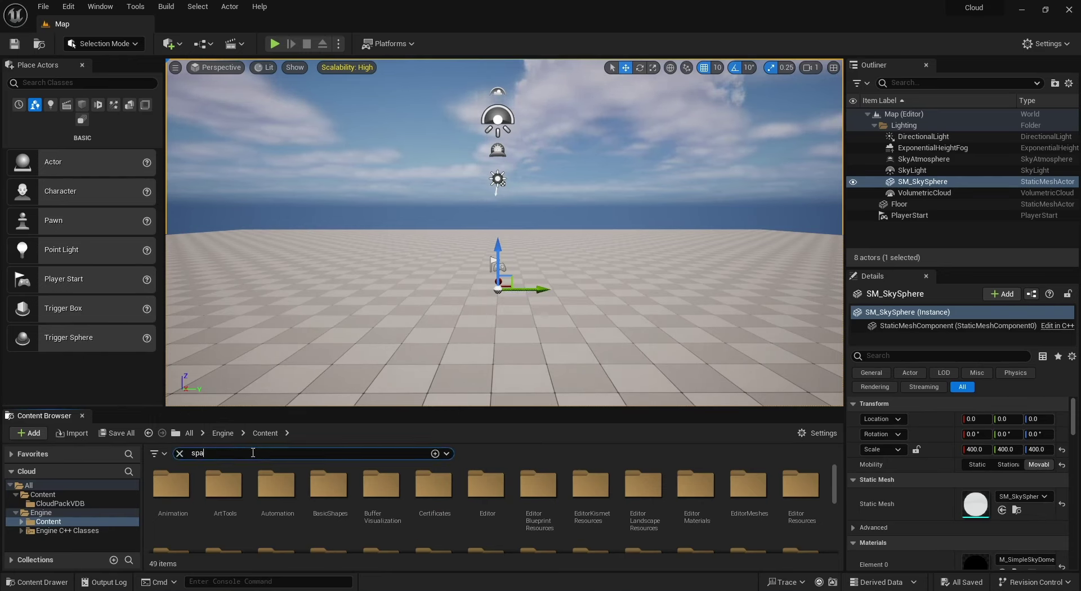
text(r)
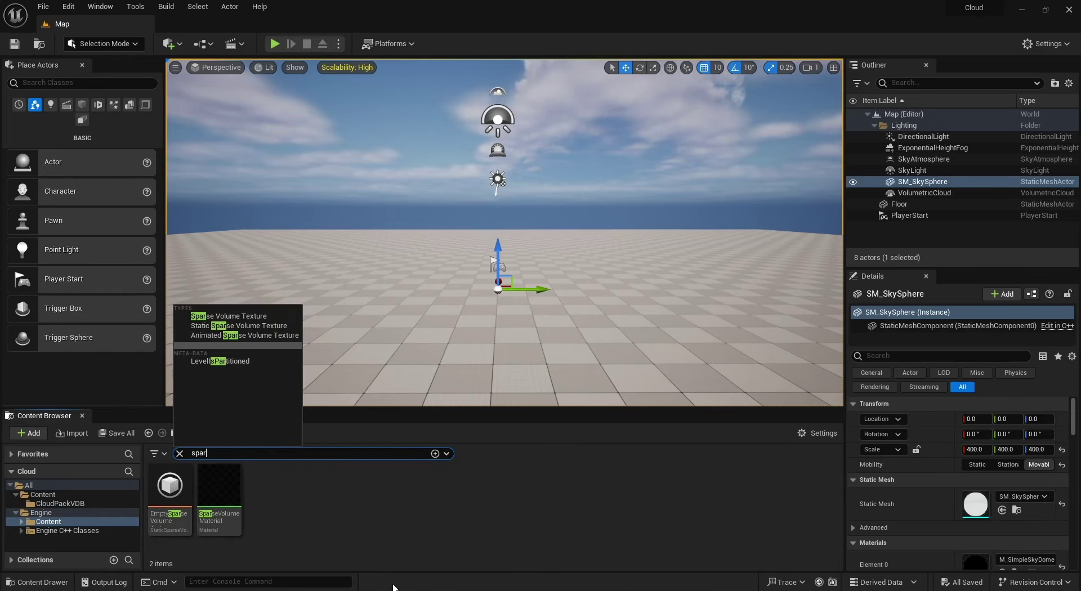
click(312, 546)
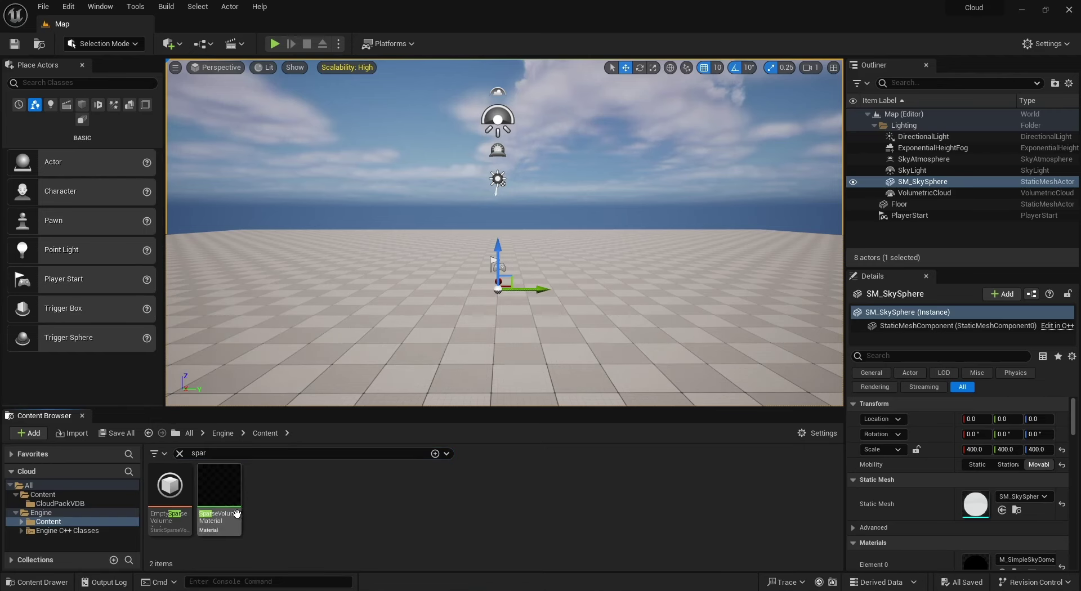
Create a material instance of SparseVolumeMaterial named MI_Cloud
mouse_move(216, 508)
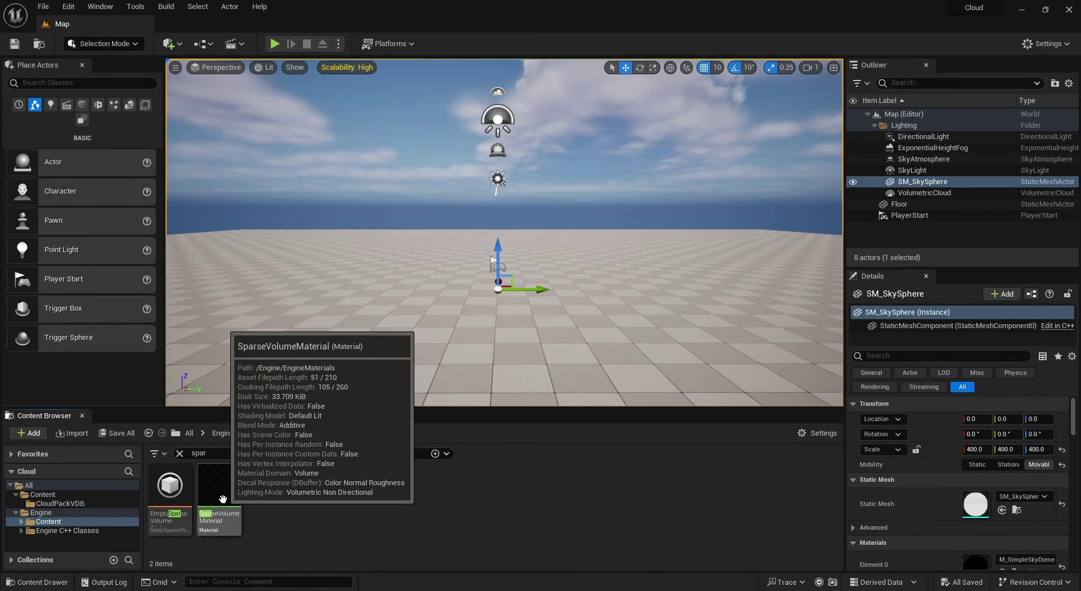
right_click(216, 508)
click(311, 236)
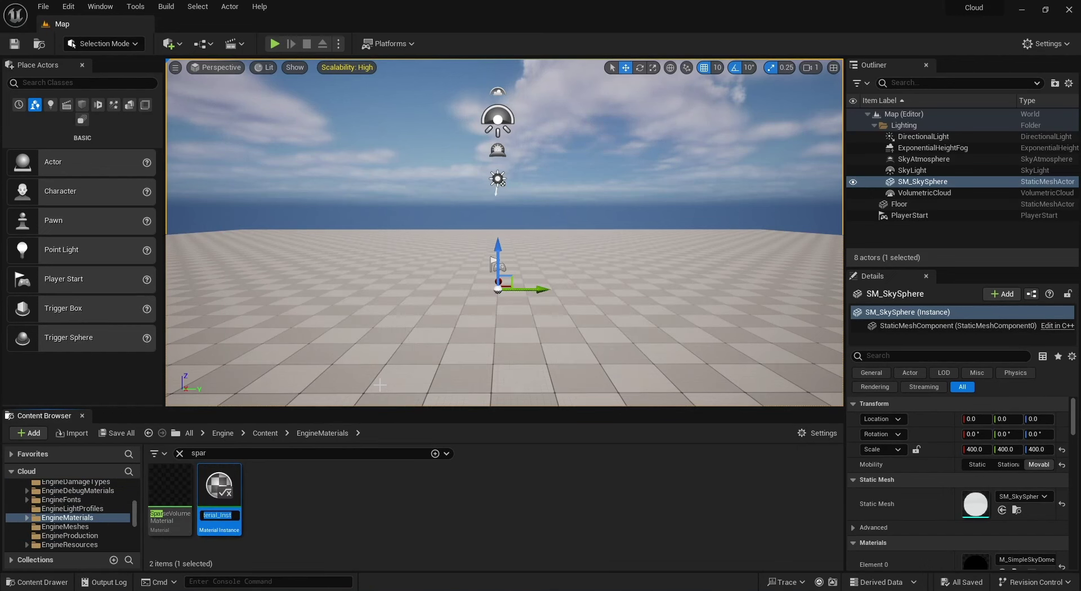
key(BackSpace)
text(MI_Cloud)
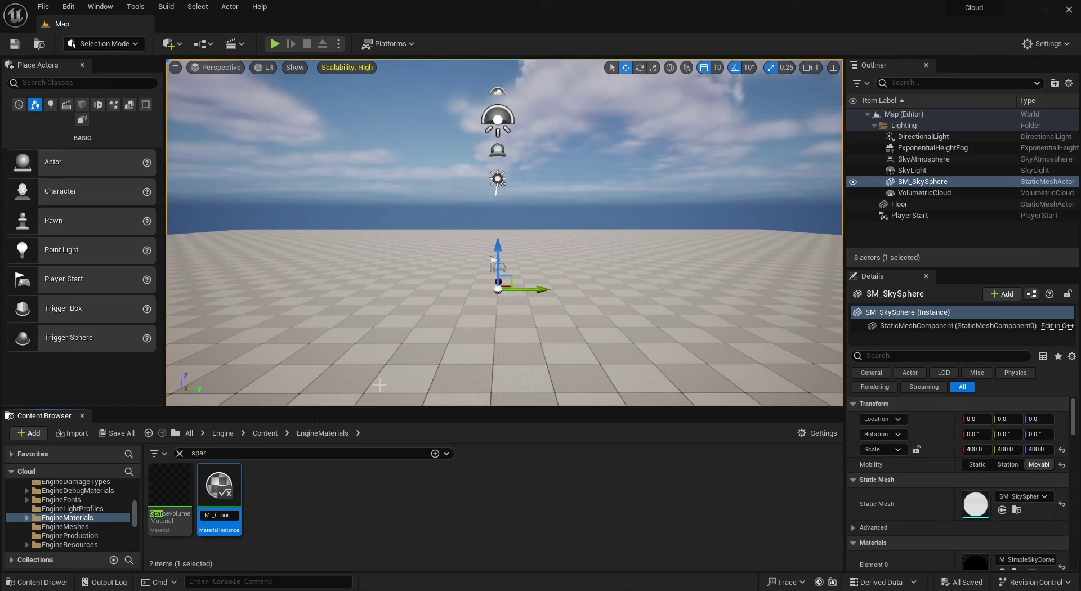
key(Return)
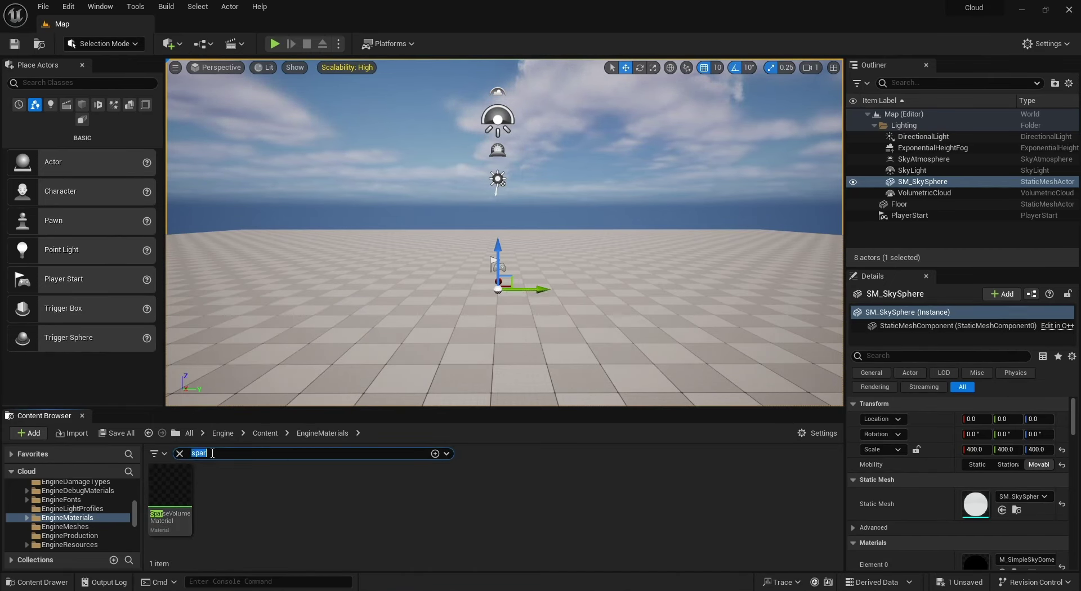
Move MI_Cloud into the project's Content folder and clear the search filter
text(mi_)
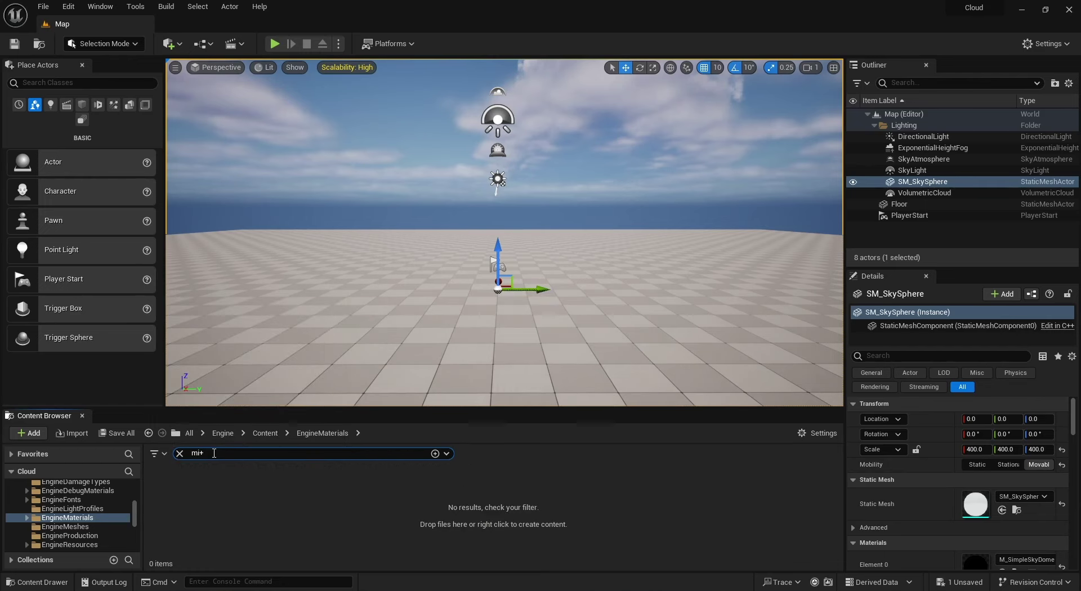
scroll(59, 516, up, 10)
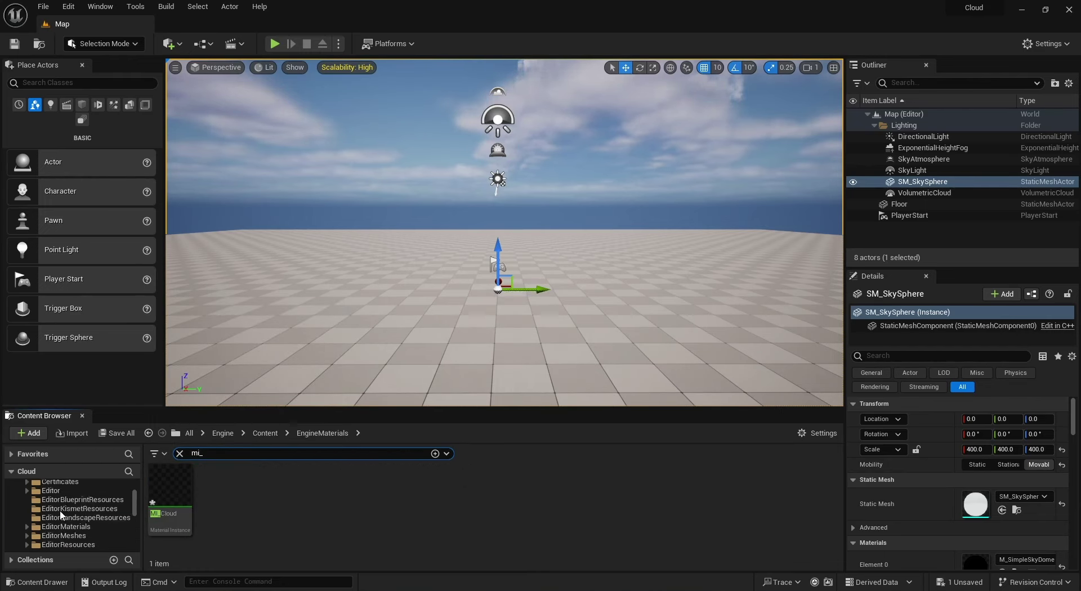
drag(170, 484, 79, 494)
click(85, 513)
double_click(46, 497)
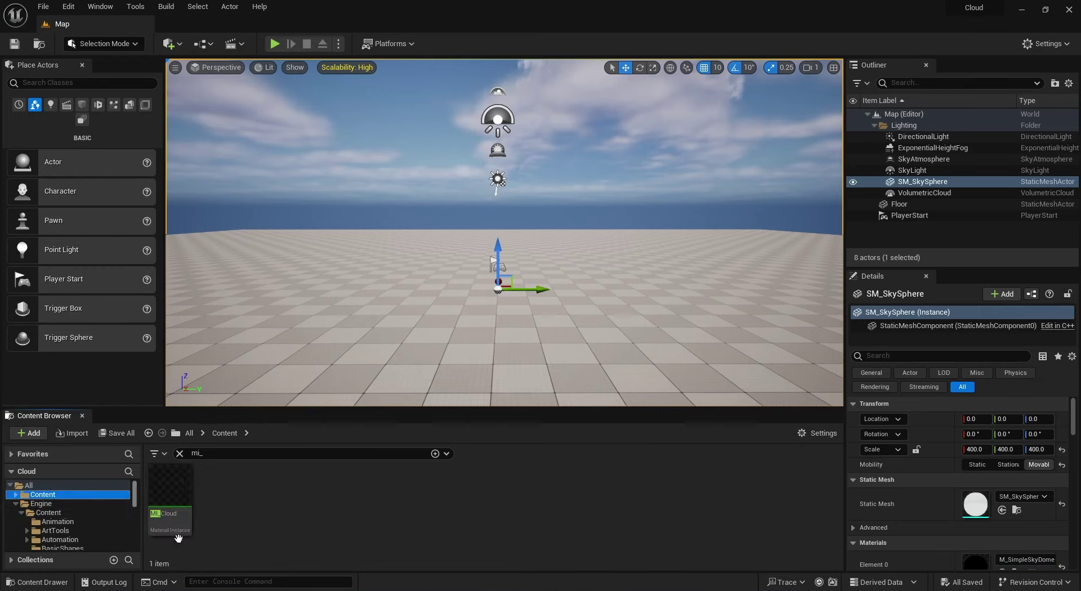
click(179, 453)
Open MI_Cloud, enable the SparseVolumeTexture override, and float its editor window aside
double_click(276, 498)
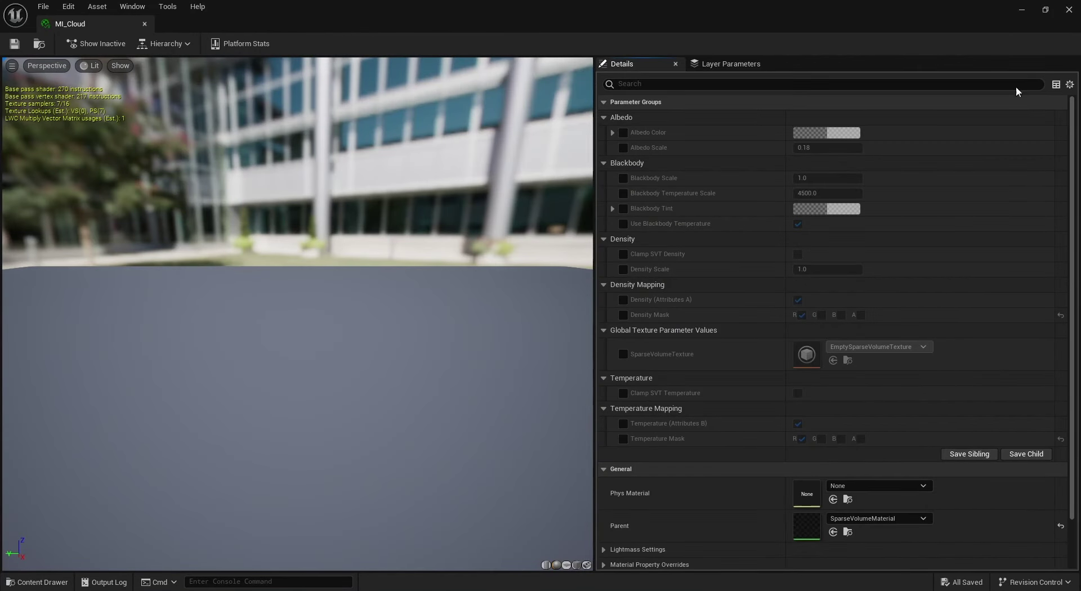
click(623, 354)
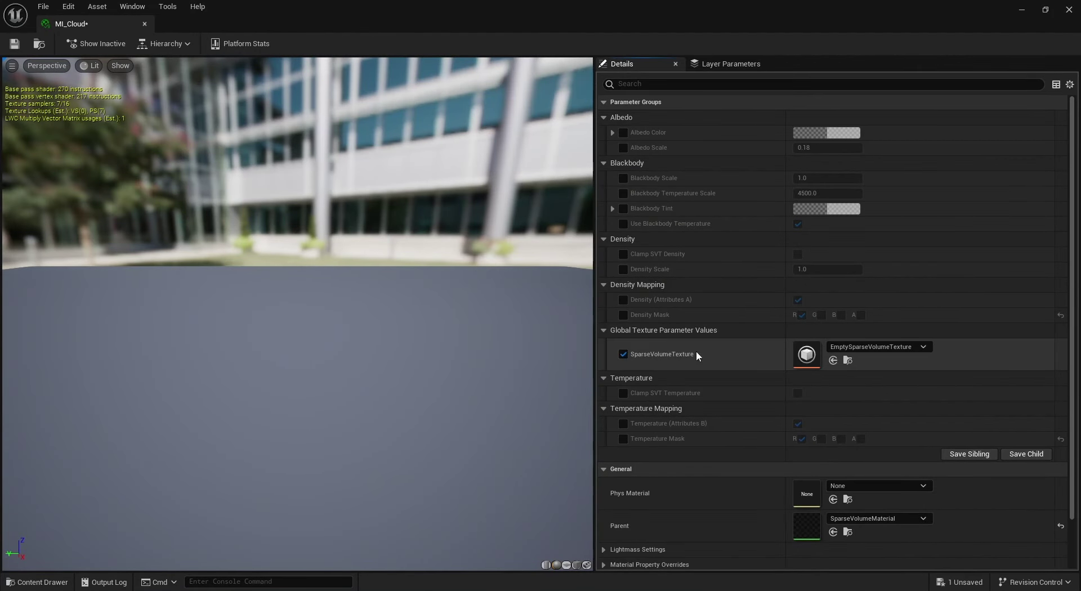
click(1045, 10)
drag(478, 133, 770, 71)
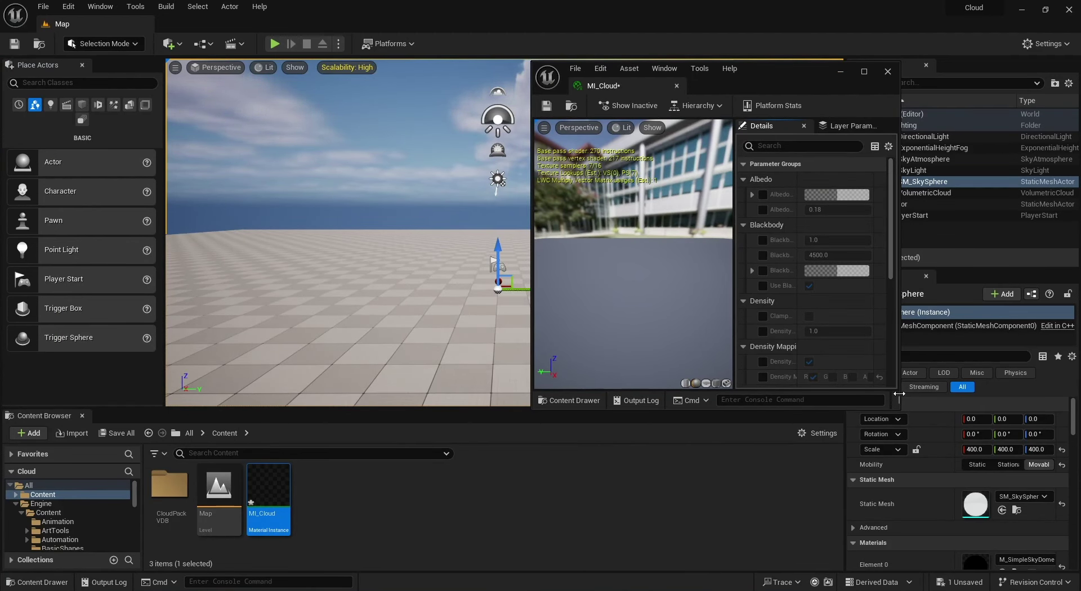
Assign cloud_01_variant_0000 from CloudPackVDB as the volume texture, save, and close MI_Cloud
drag(899, 389, 965, 389)
scroll(891, 309, down, 2)
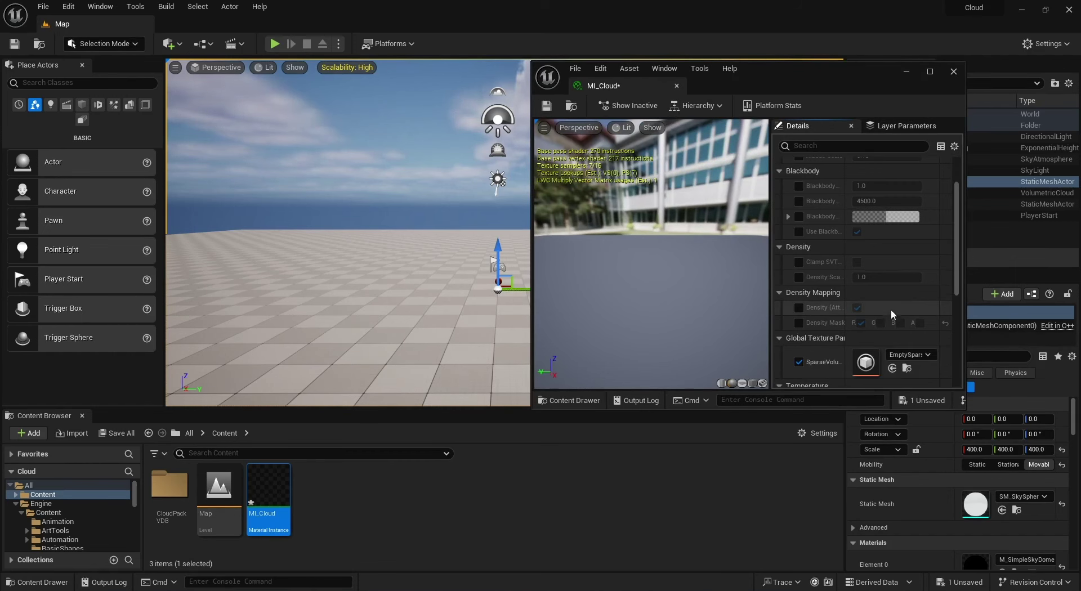
scroll(834, 295, down, 2)
scroll(834, 295, down, 2)
double_click(169, 484)
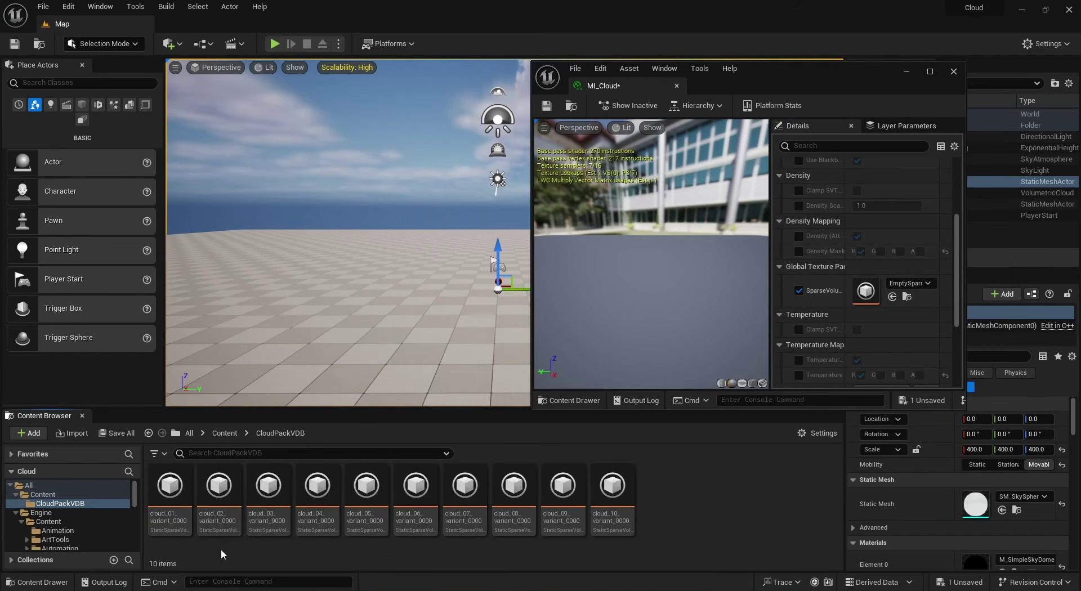
drag(171, 496, 867, 293)
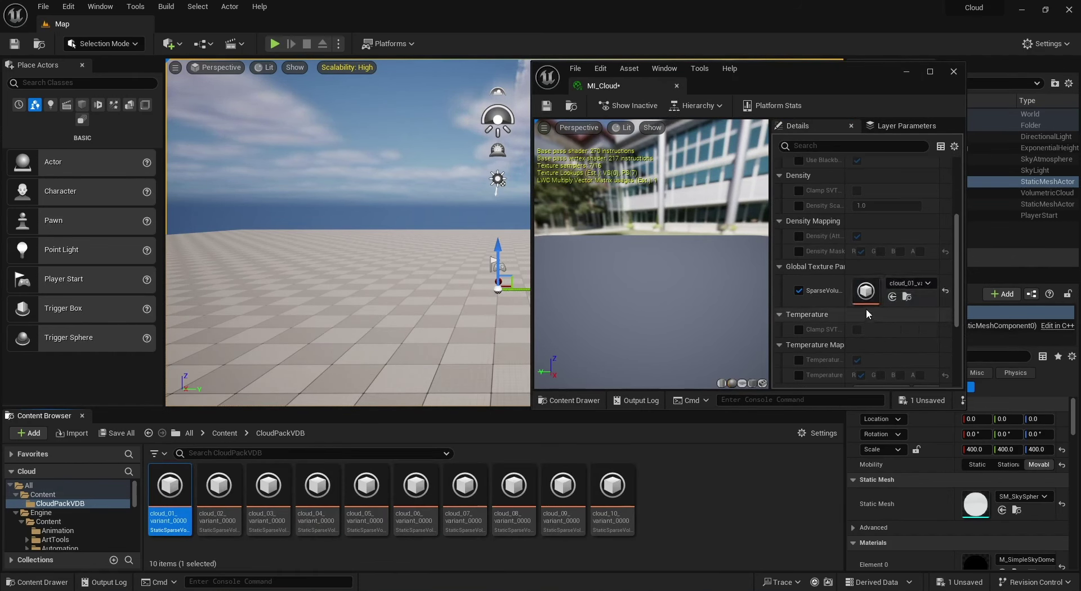
click(545, 106)
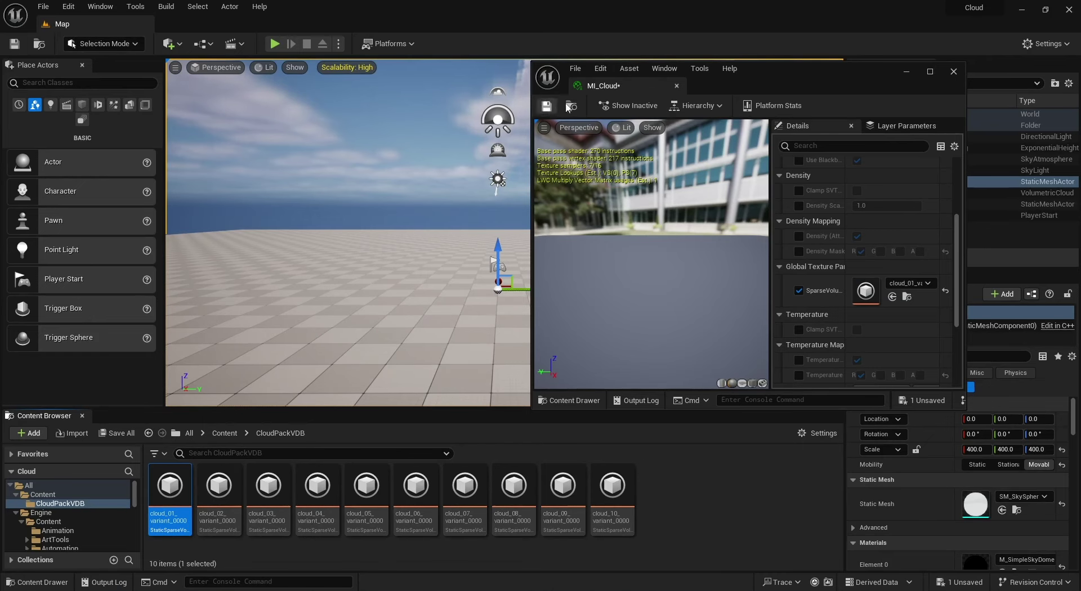
click(676, 86)
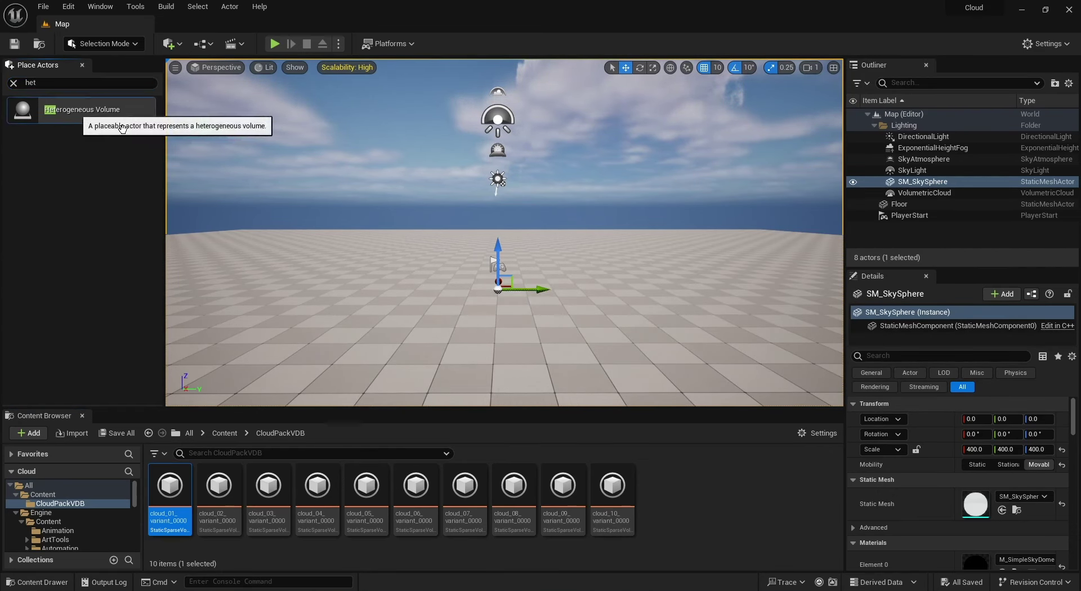
Place a Heterogeneous Volume at X 0, Y 0 and delete the Floor actor
drag(79, 110, 461, 303)
click(978, 420)
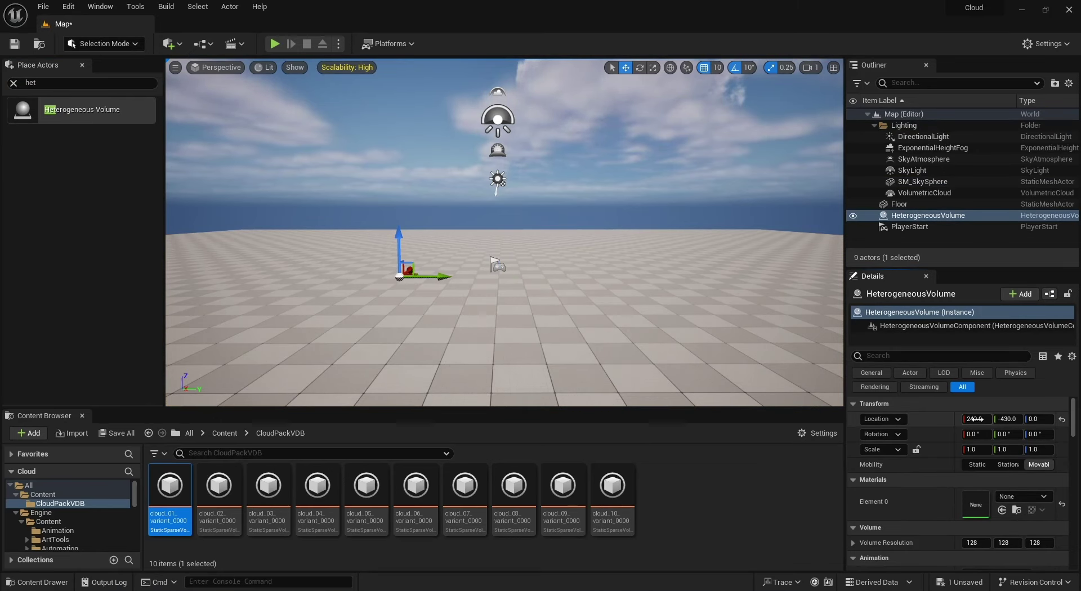
text(0)
key(Tab)
text(0)
key(Tab)
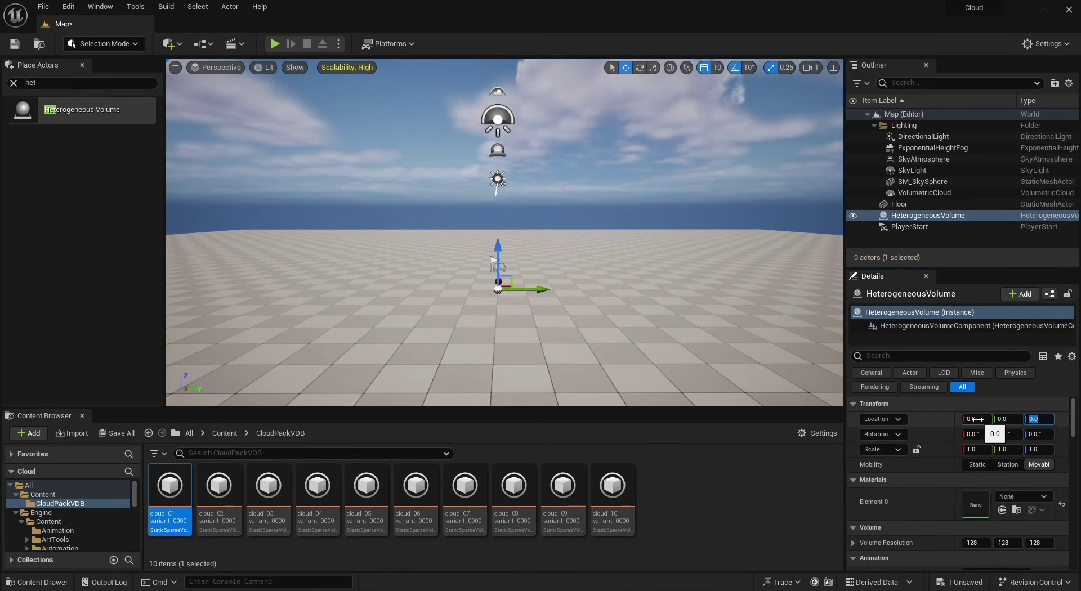
click(901, 204)
key(Delete)
Frame the HeterogeneousVolume and rename it Cloud_001
click(937, 205)
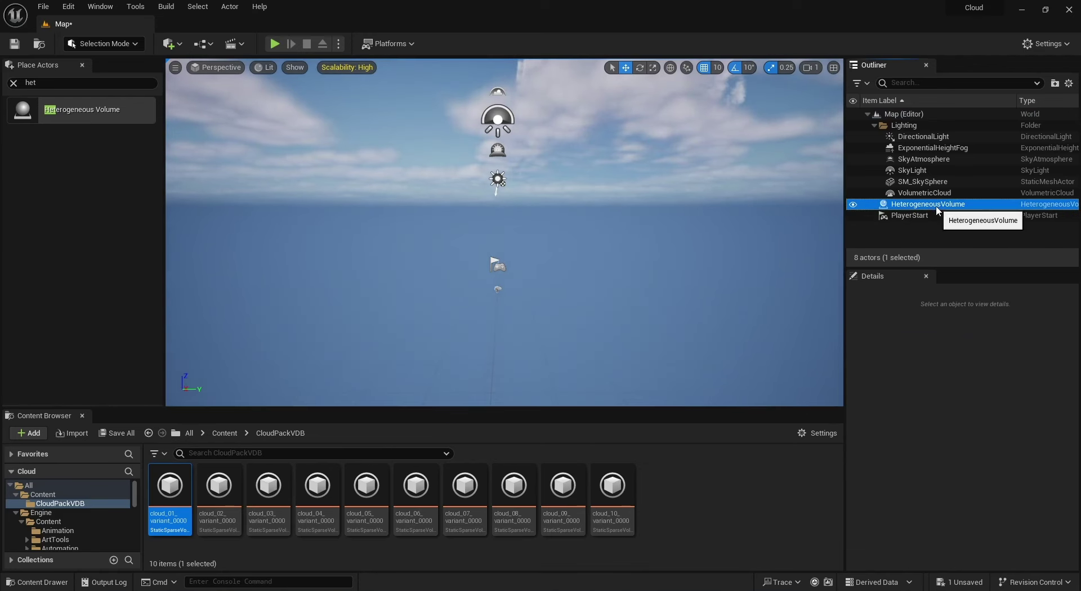
double_click(937, 205)
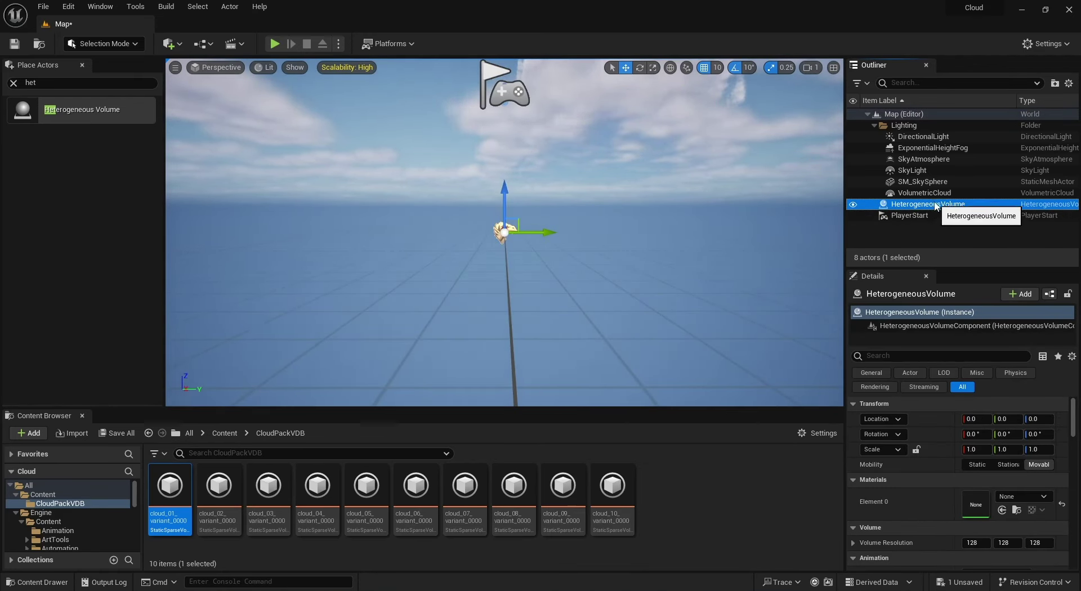
key(F2)
text(Cloud)
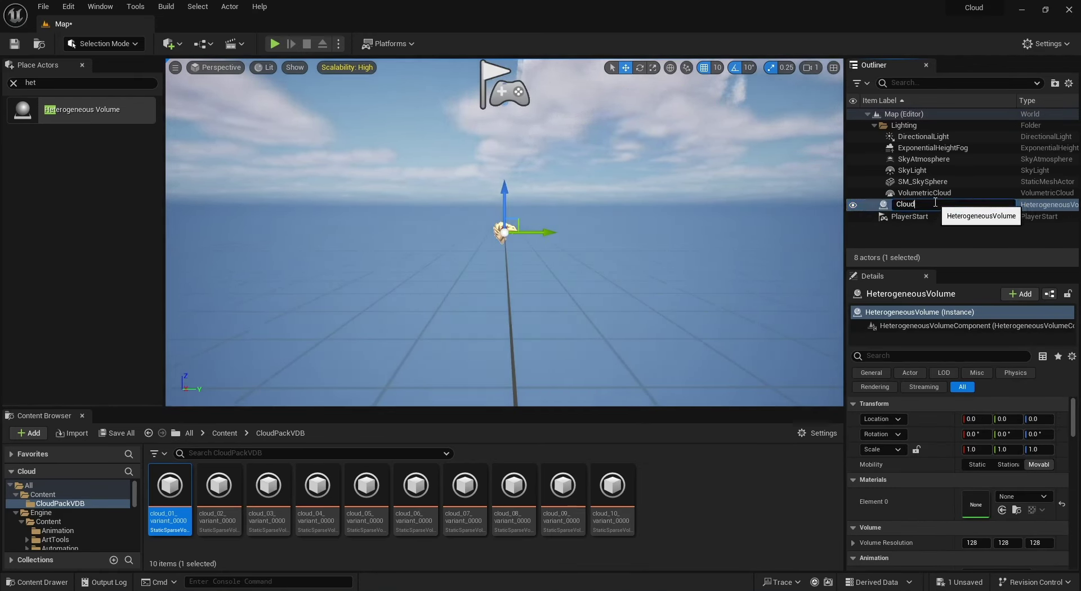
text(_001)
key(Return)
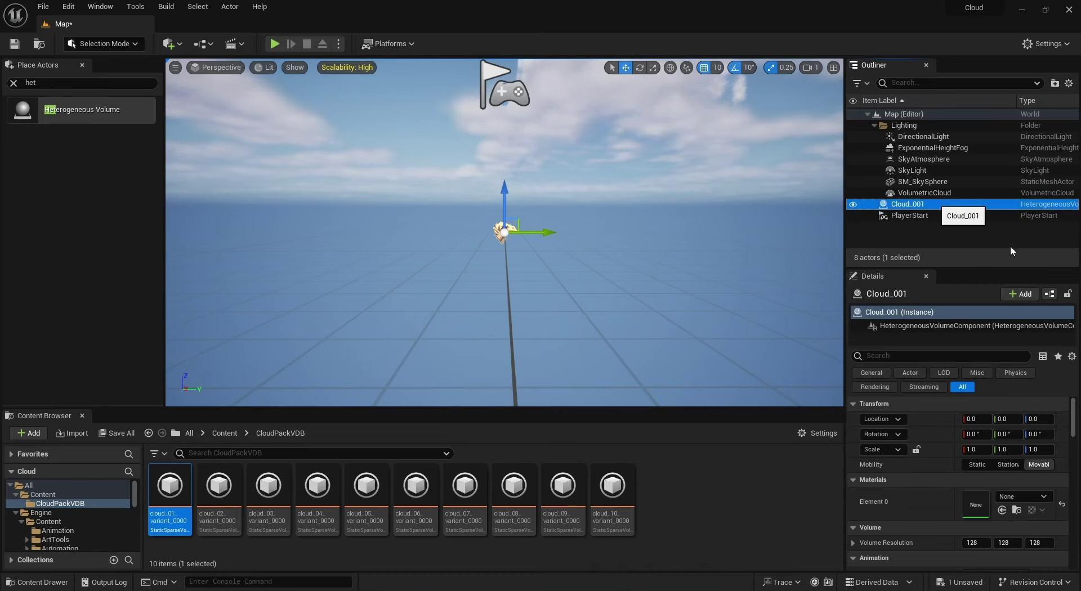
click(224, 433)
Assign MI_Cloud to Cloud_001's material slot and hide the viewport grid
drag(268, 487, 935, 502)
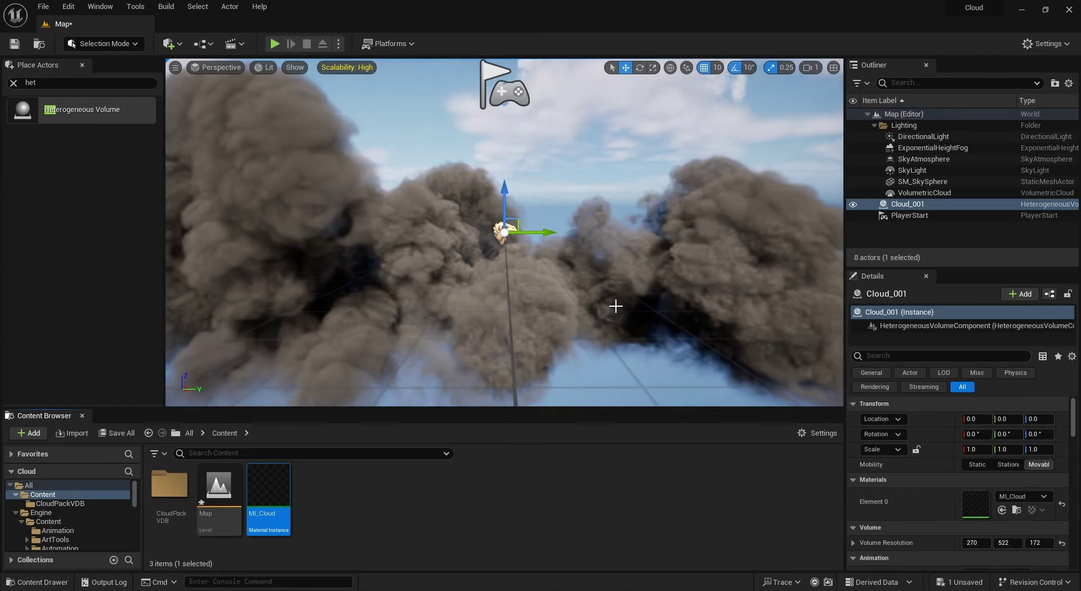
click(294, 67)
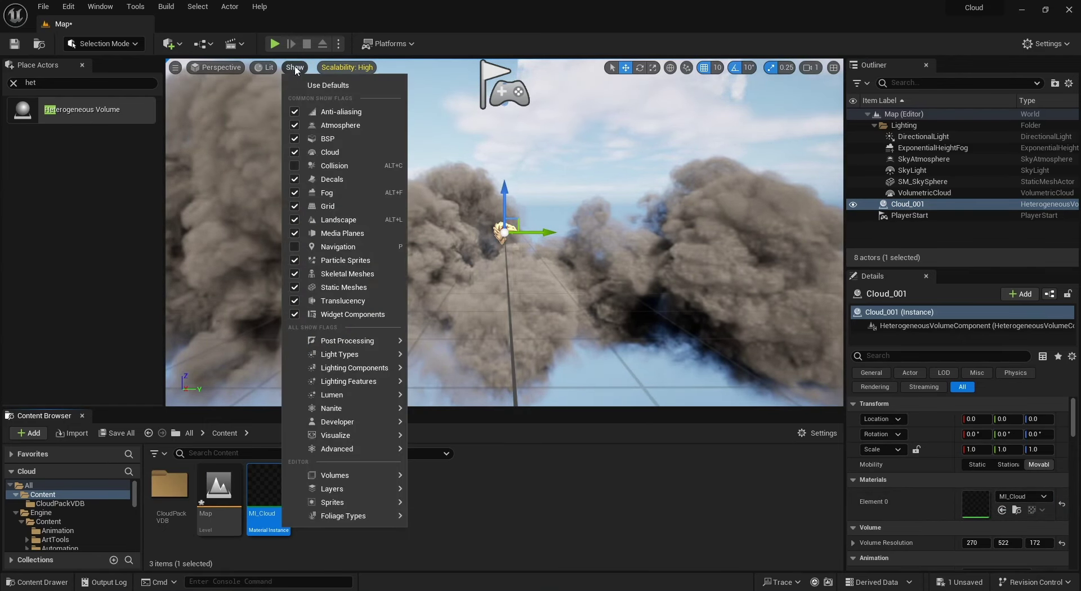
click(294, 206)
click(414, 338)
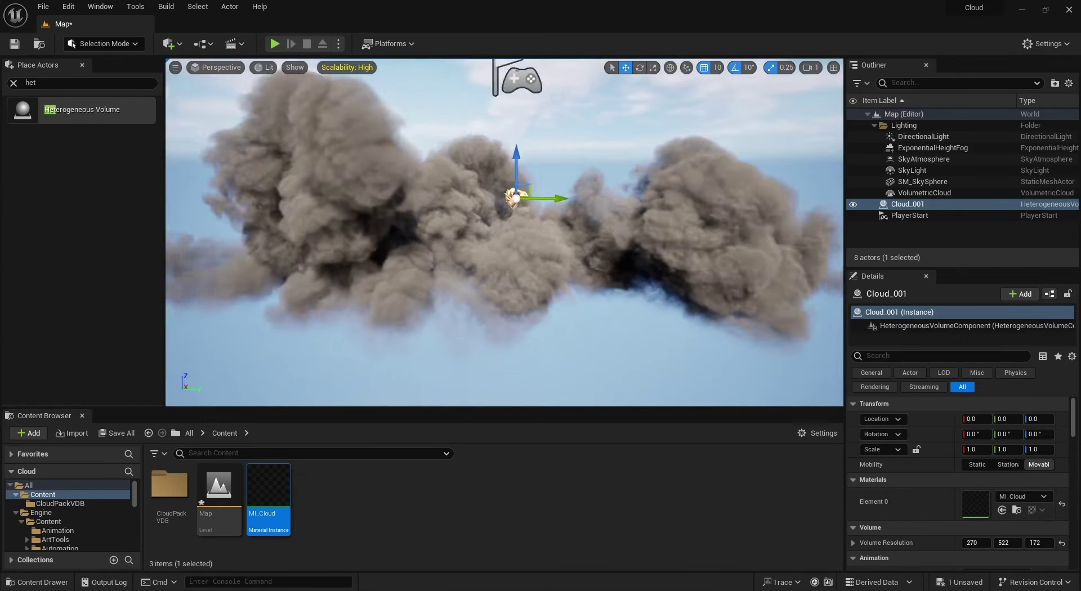
Adjust the viewport zoom and open MI_Cloud in the instance editor
scroll(415, 338, down, 6)
scroll(414, 338, up, 3)
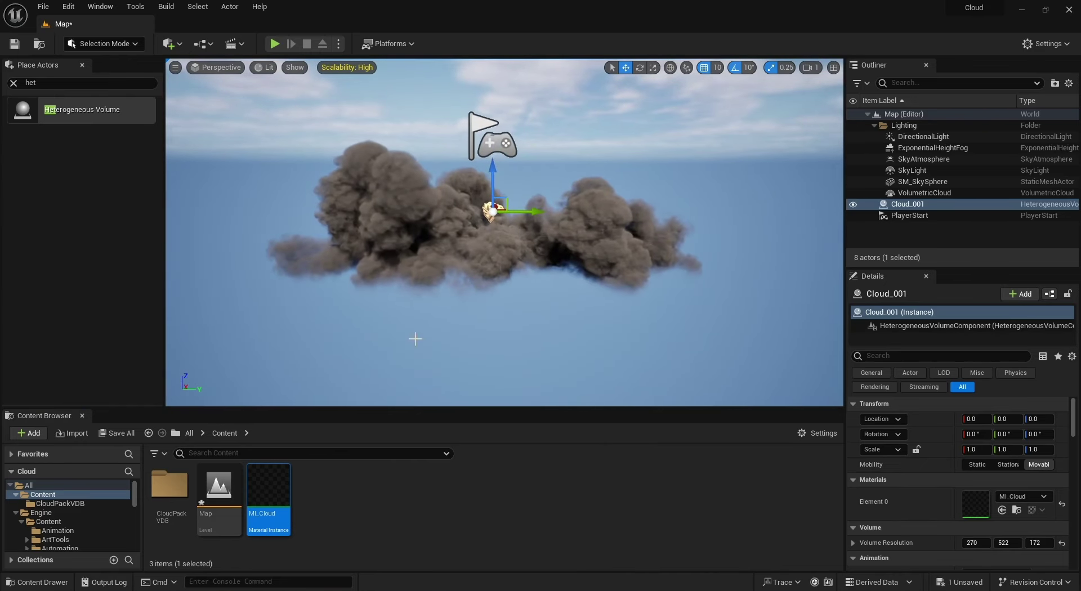
double_click(269, 487)
Enable the Albedo Color and Albedo Scale overrides, leaving the color unchanged
click(799, 194)
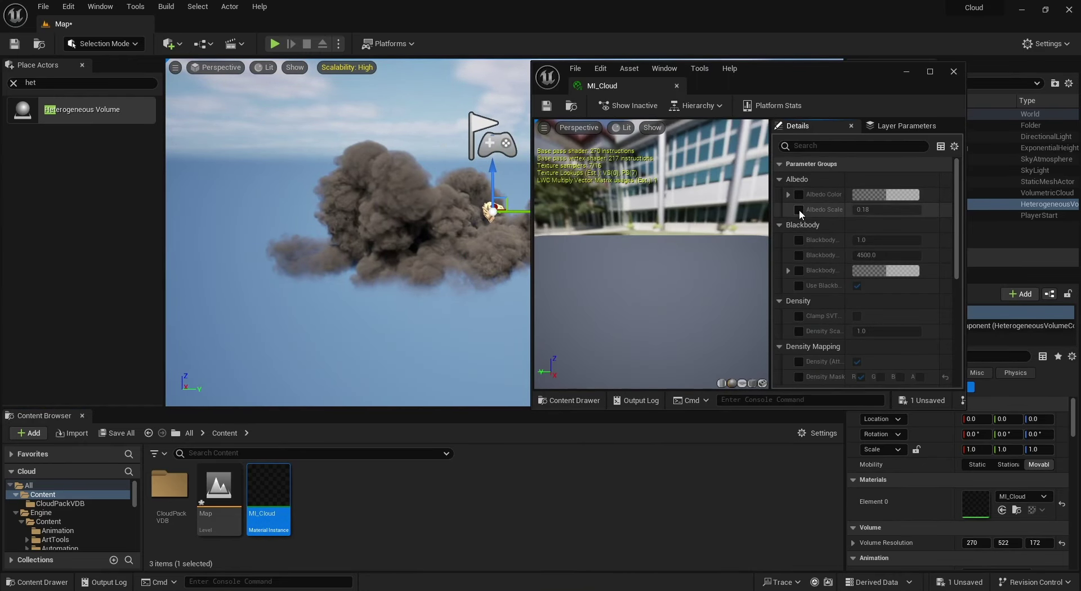
click(799, 209)
click(895, 202)
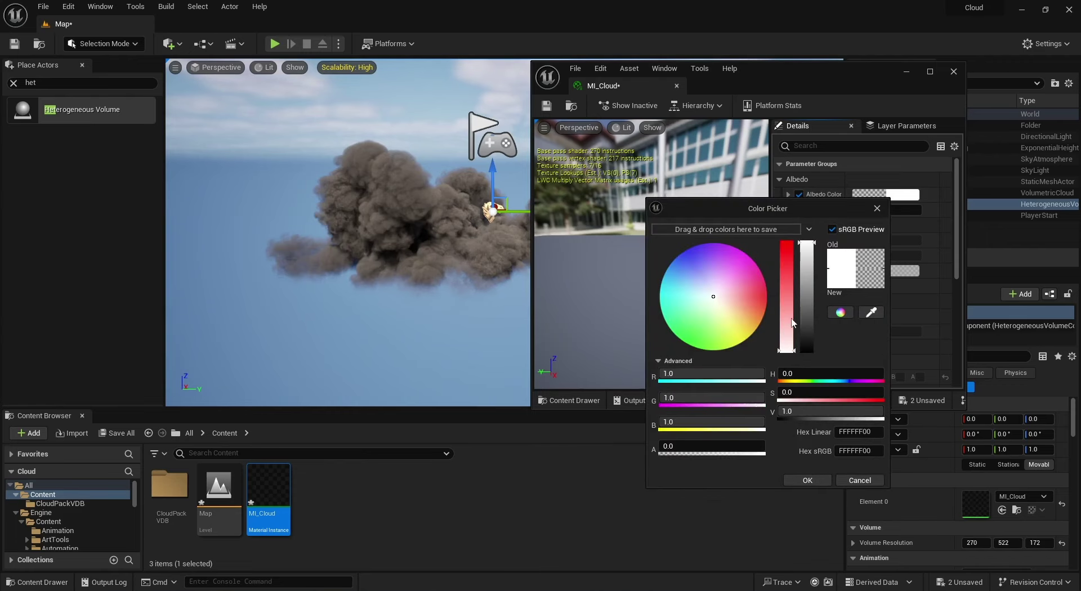
click(860, 480)
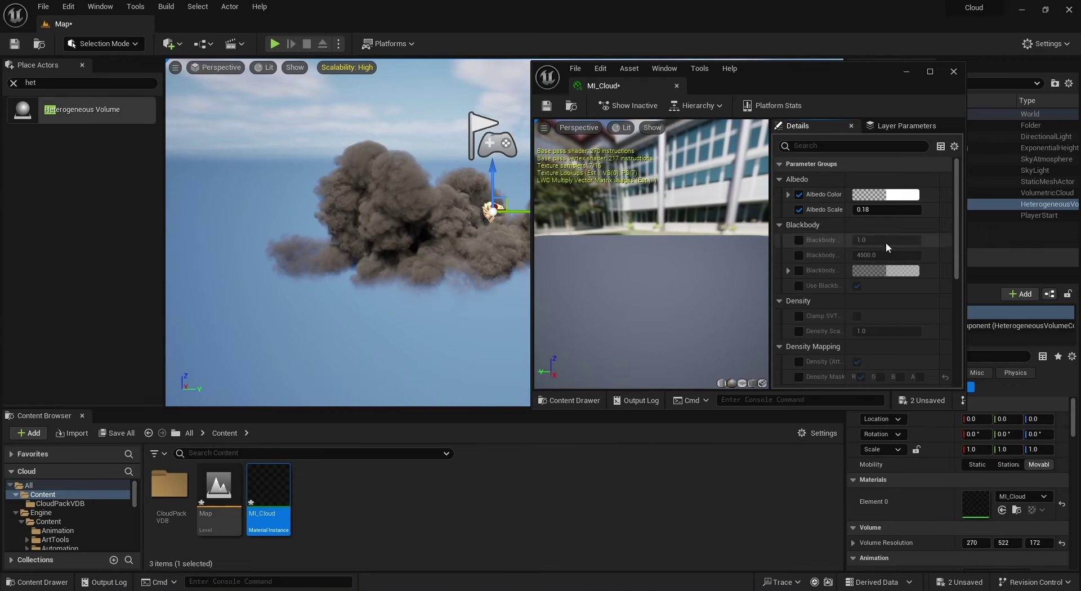
Try Albedo Scale 0.5 and 1.0, settle on 0.4, and widen the parameter list
click(875, 209)
text(0.5)
key(Return)
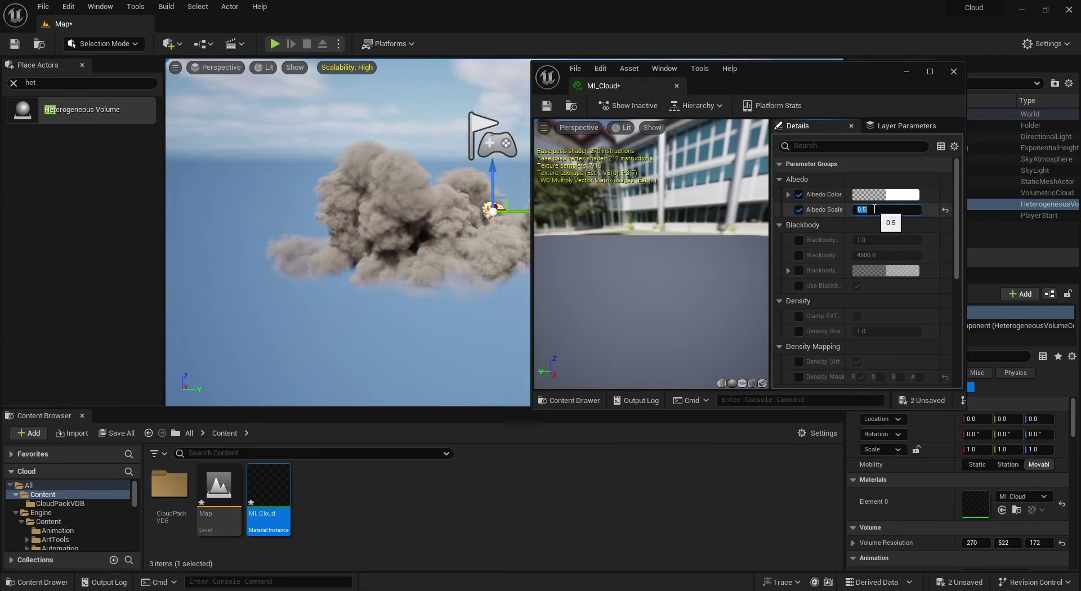
text(1.0)
key(Return)
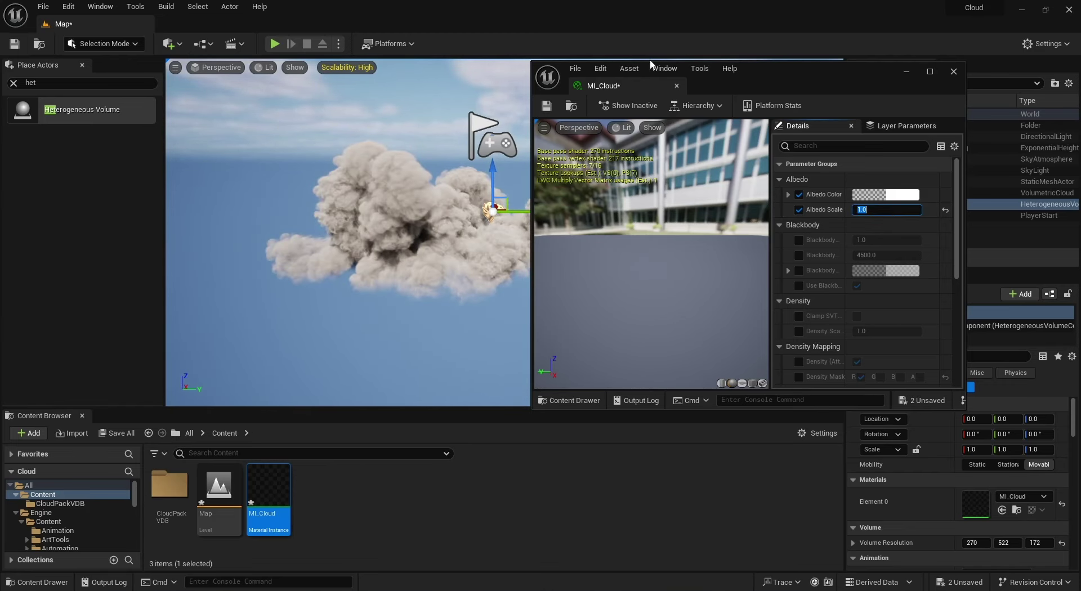
drag(815, 76, 918, 94)
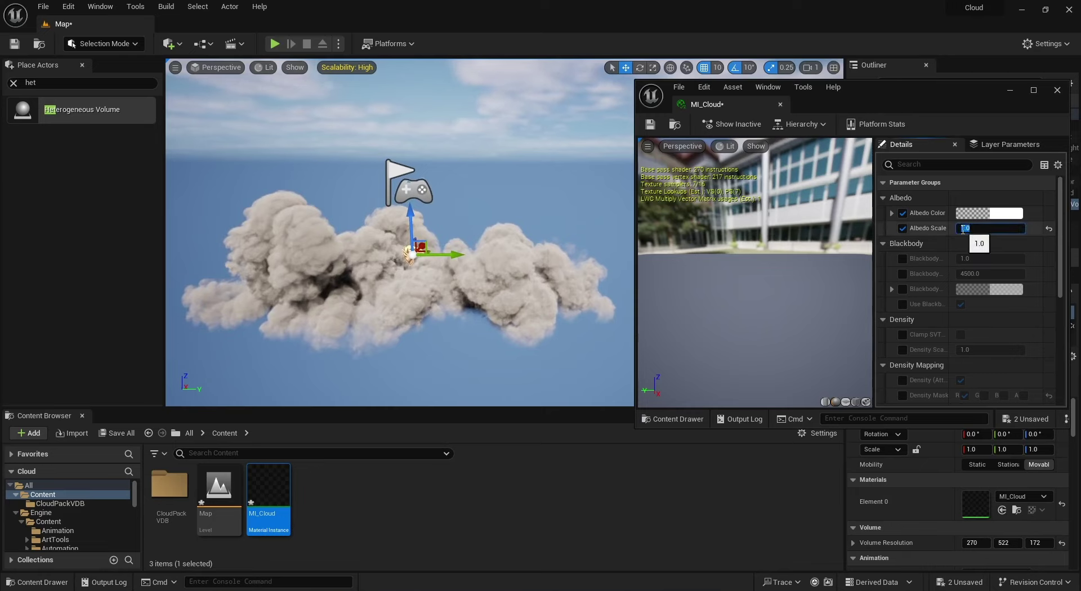
text(3)
text(0.4)
key(Return)
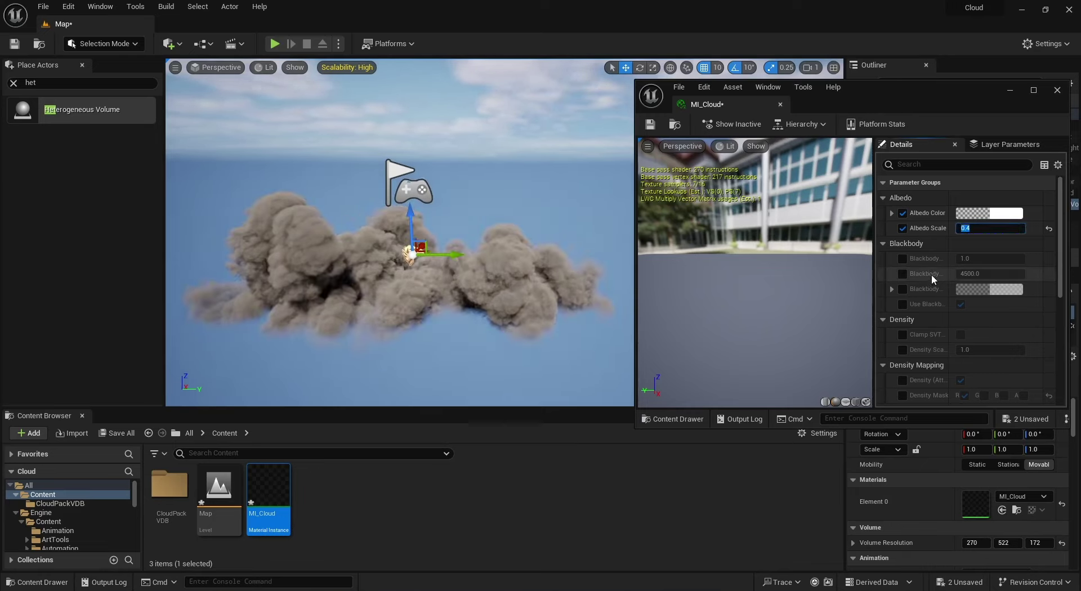
drag(873, 270, 785, 279)
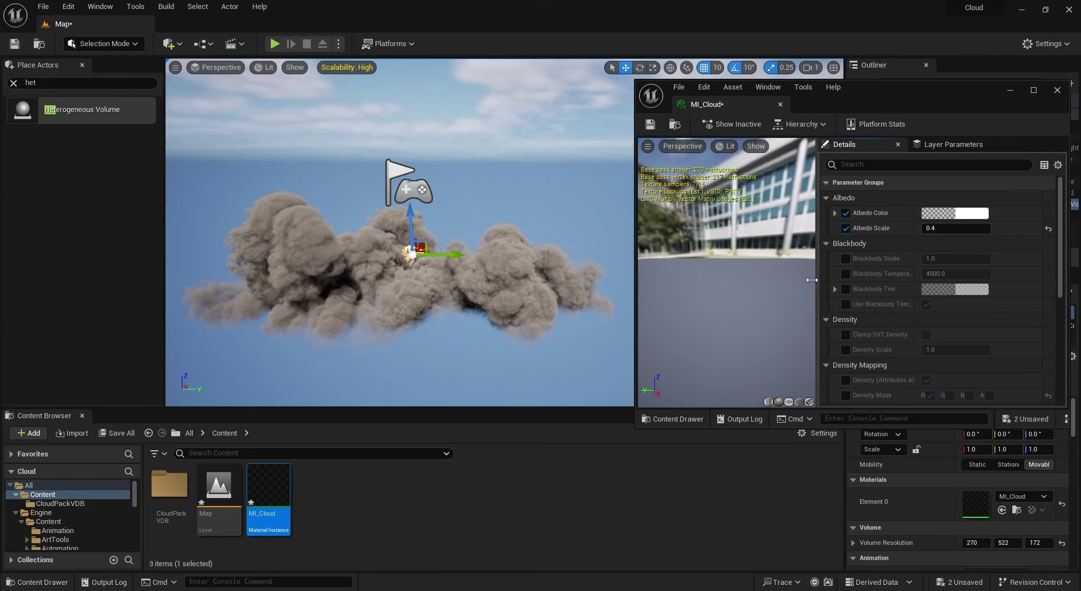
Override Blackbody Scale, Blackbody Temperature, Density Scale, and turn on Clamp SVT Density
click(814, 258)
click(814, 273)
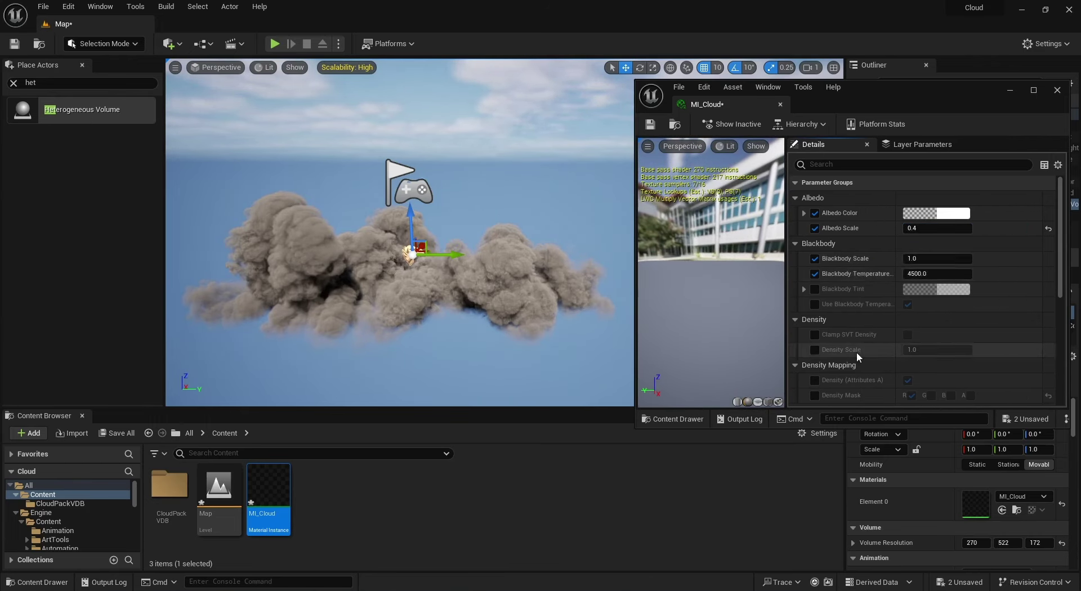
scroll(822, 335, down, 3)
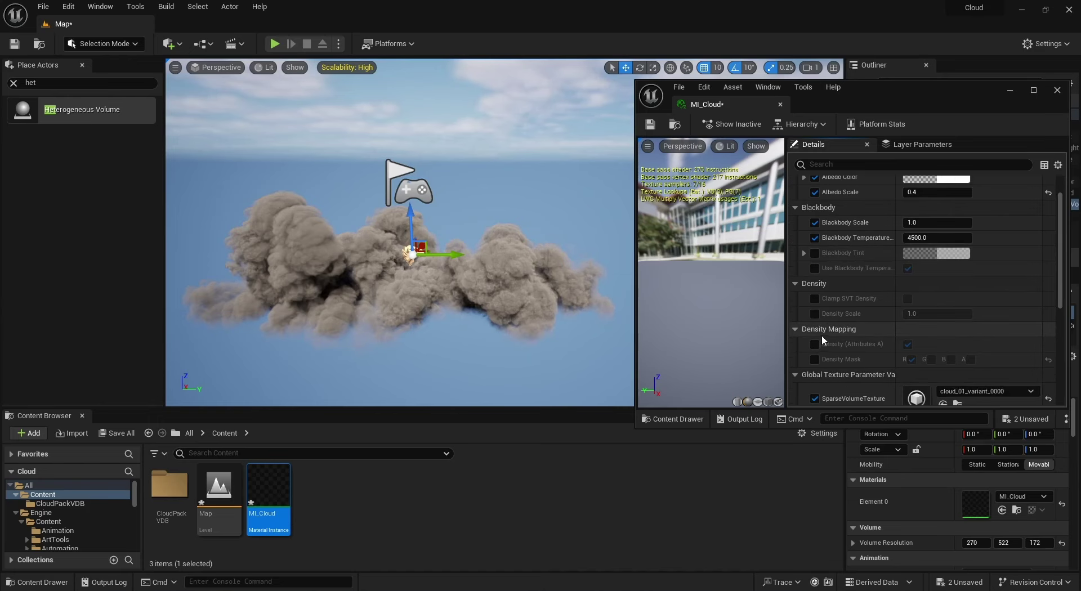
click(814, 277)
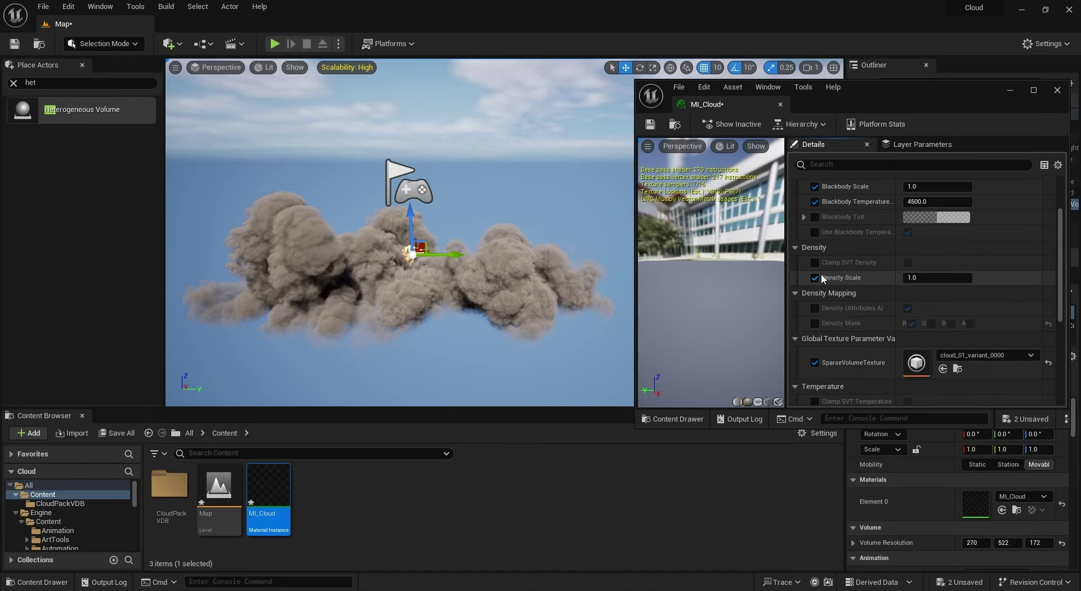
click(814, 262)
click(906, 262)
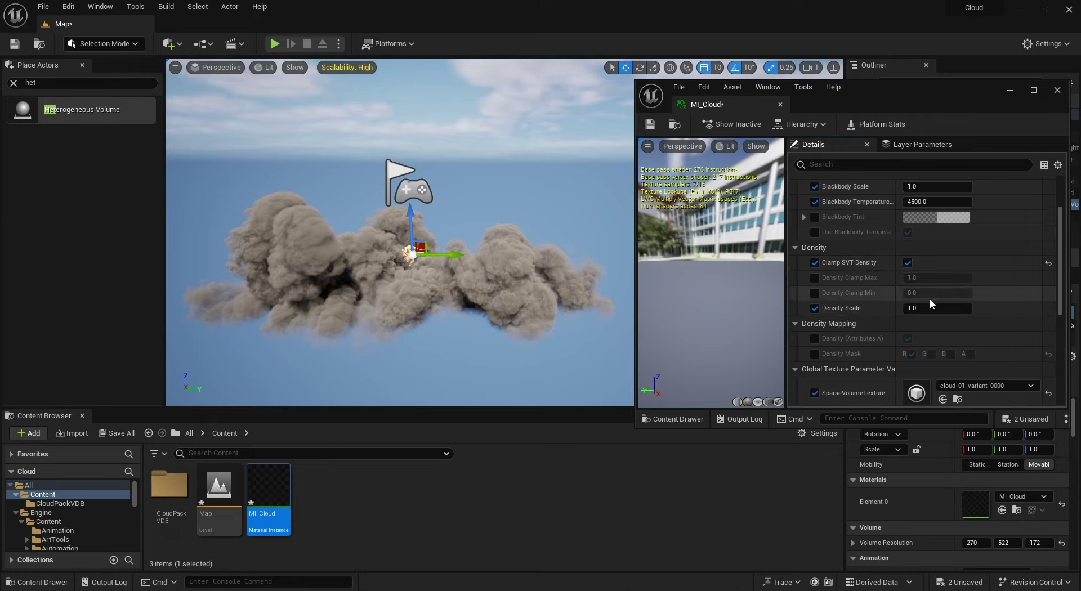
Override Density Clamp Max and Min, trying Min 0.5 before setting 0.0
click(818, 292)
click(926, 278)
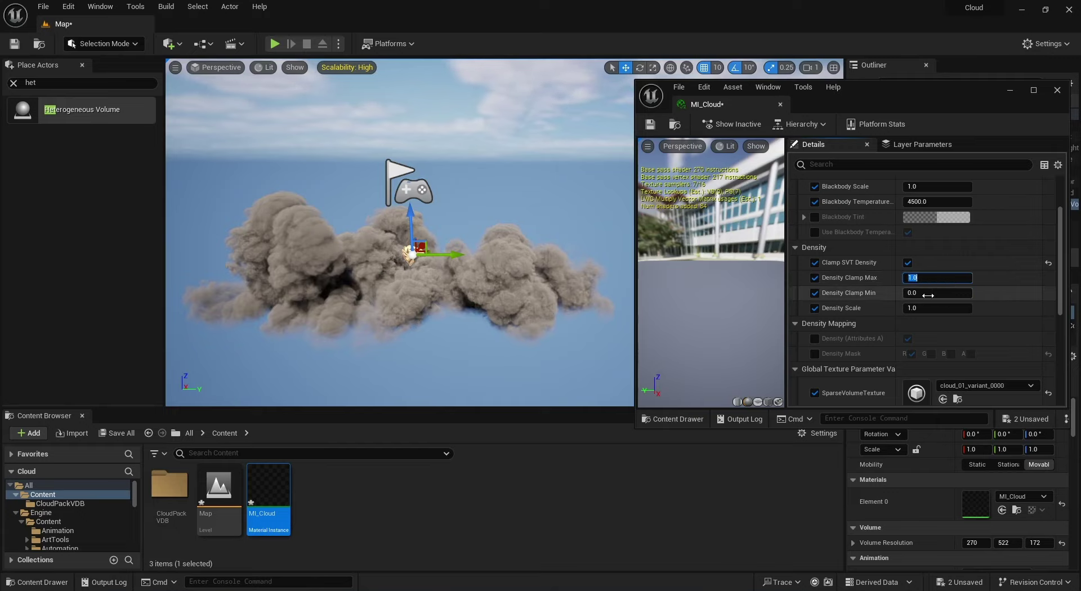
text(0.5)
key(Return)
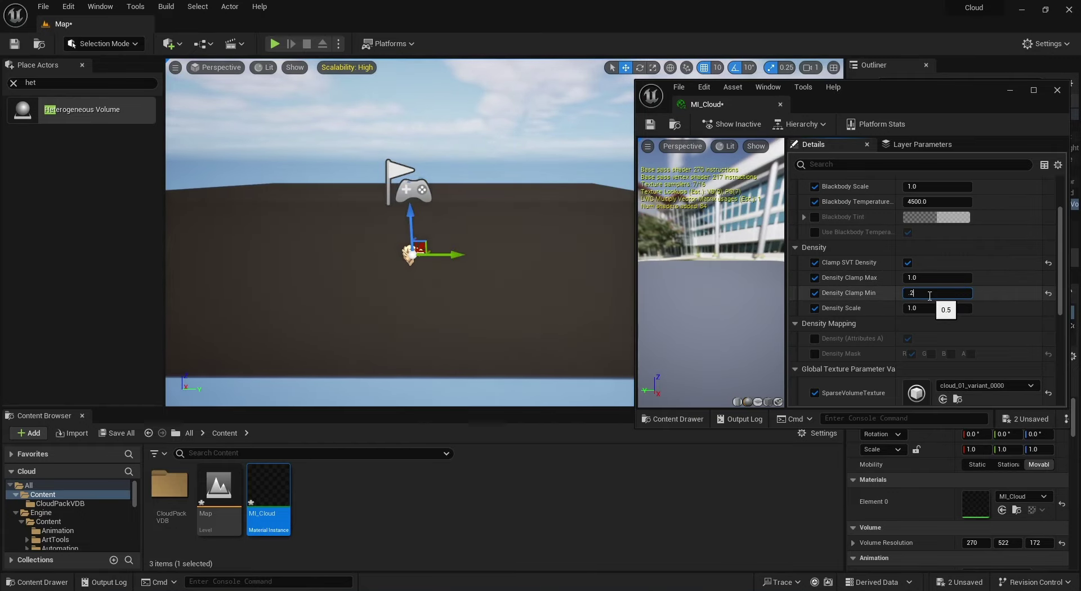
text(0)
key(Return)
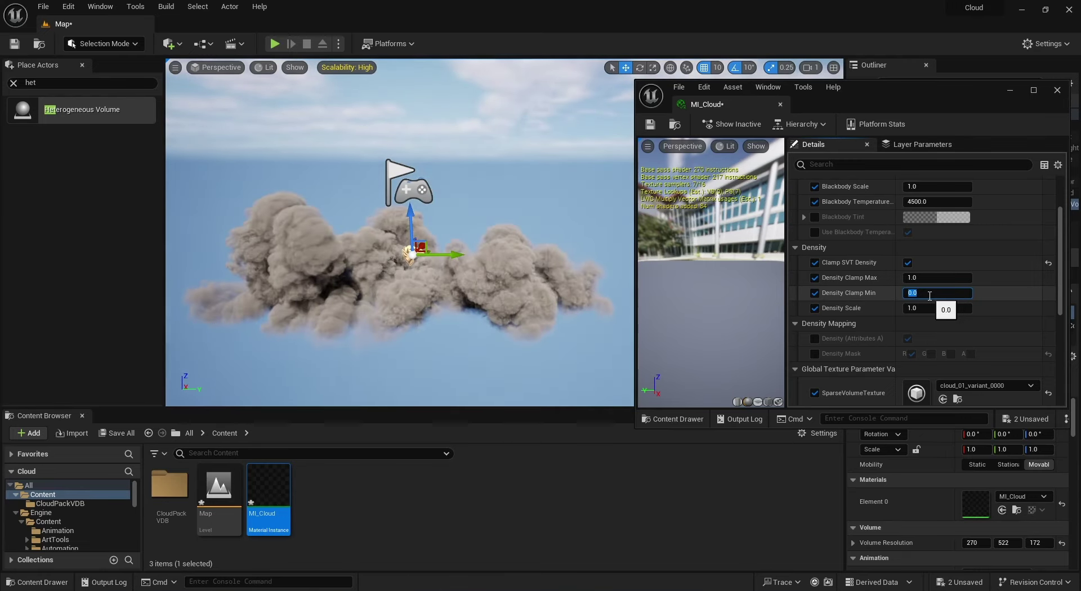
Try Density Scale values 0.2, 0.5 and 0.41 on MI_Cloud
click(923, 306)
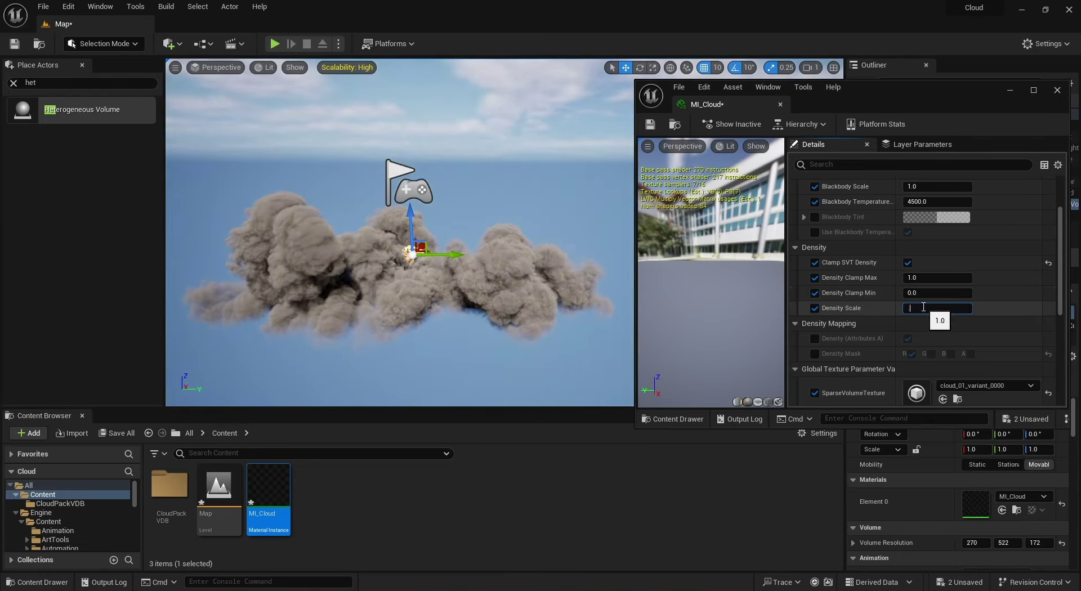
text(0.2)
key(Return)
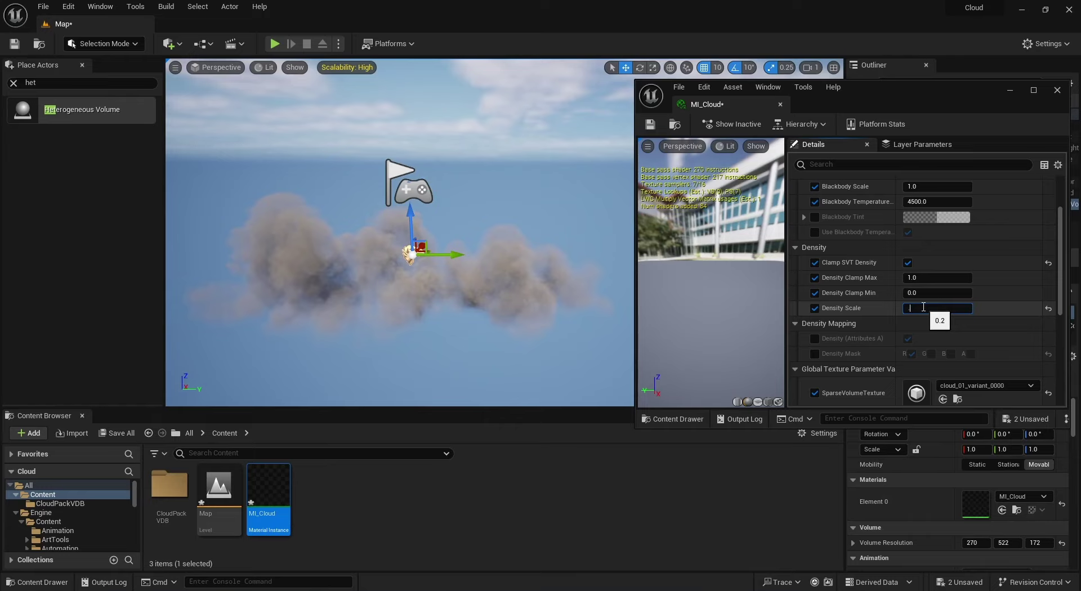
text(0.5)
key(Return)
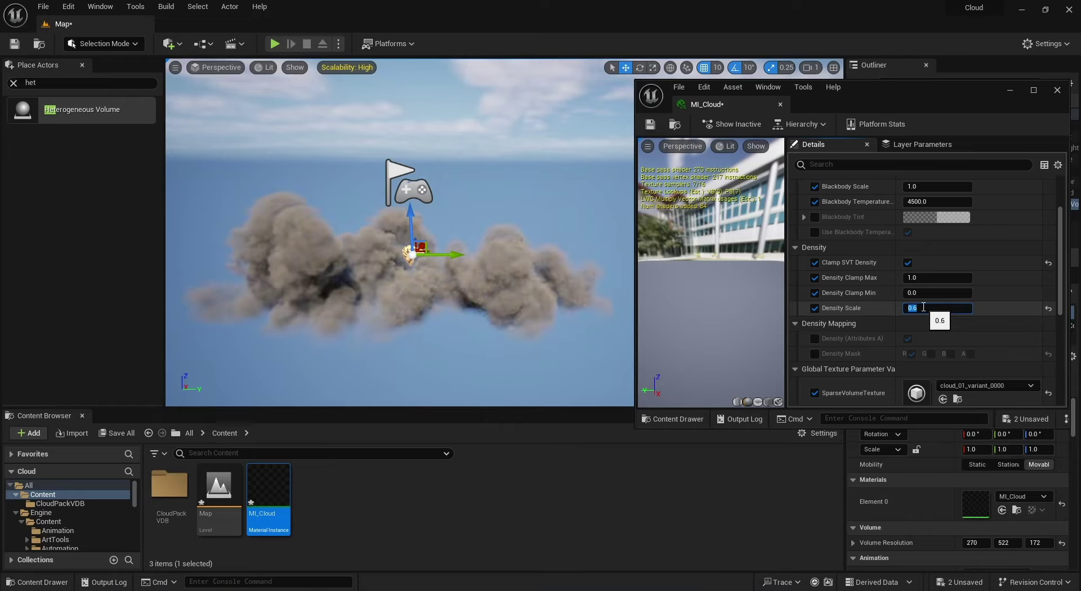
text(0.41)
key(Return)
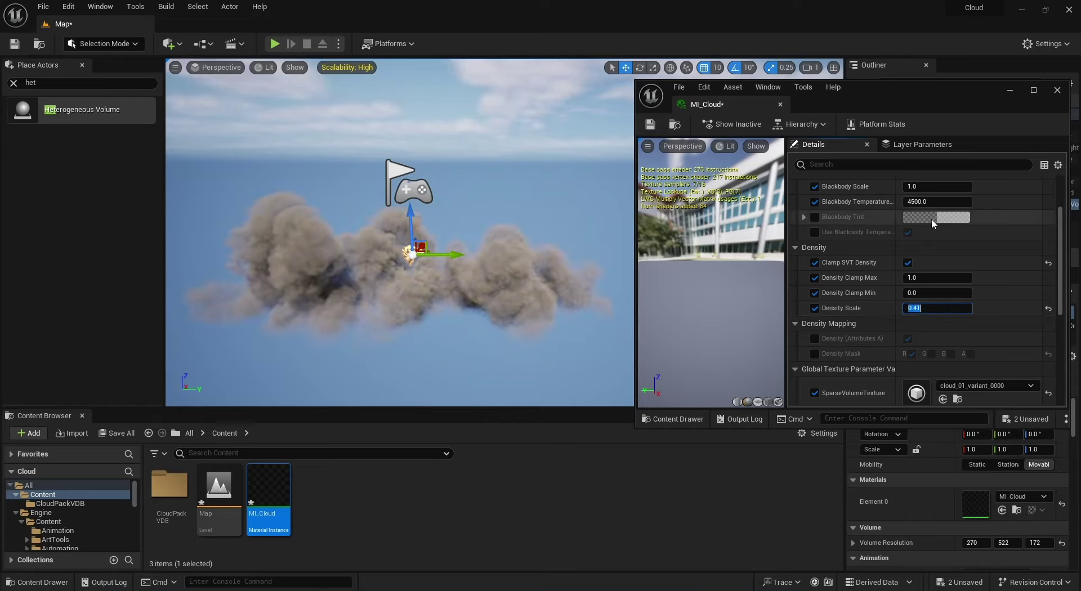
Raise Albedo Scale to 0.8 after trying 0.6
scroll(839, 237, up, 3)
click(918, 209)
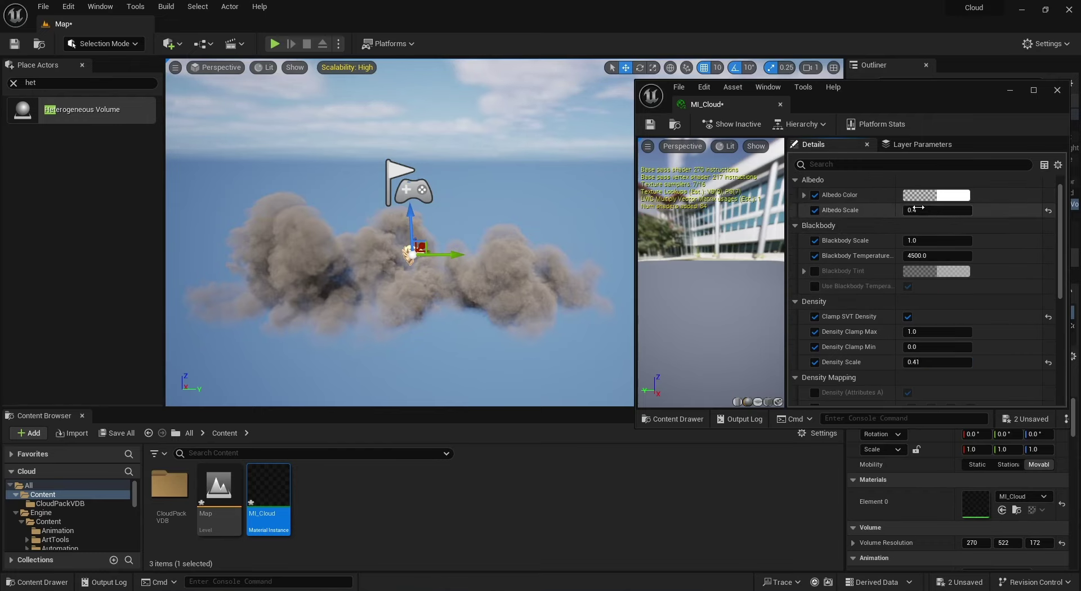
key(Return)
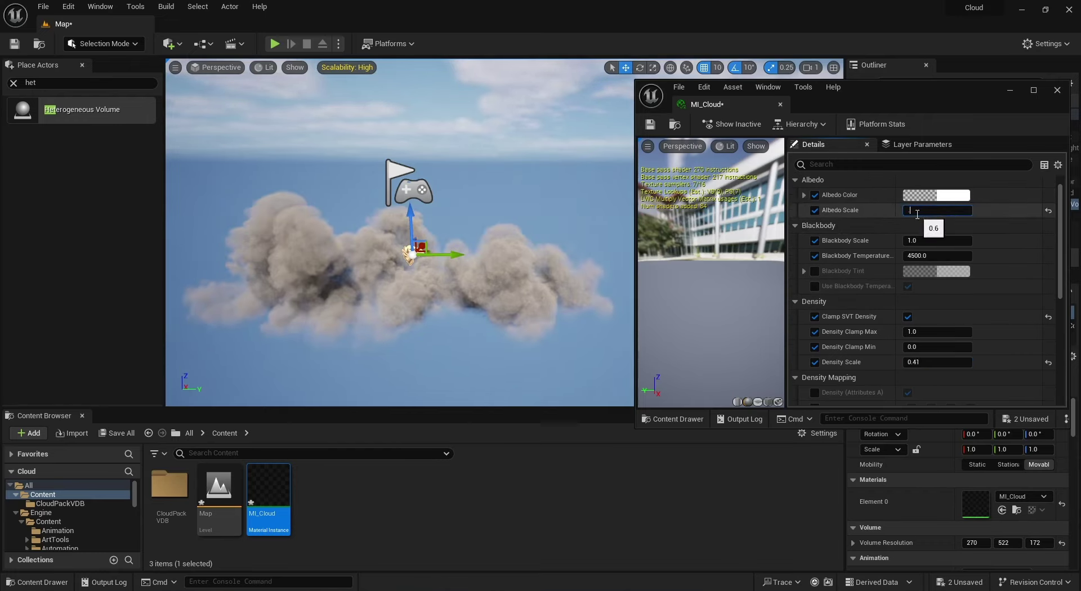
text(.8)
key(Return)
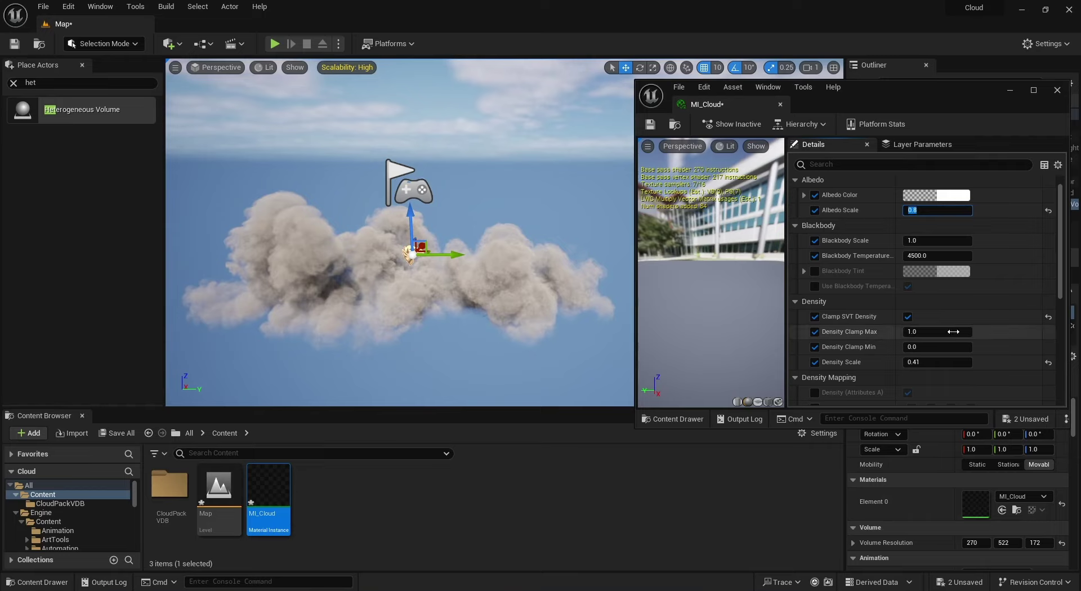
Test Density Scale 0.2, 0.8 and 0.4, settle on 0.5, then save and close MI_Cloud
click(938, 363)
text(.2)
key(Return)
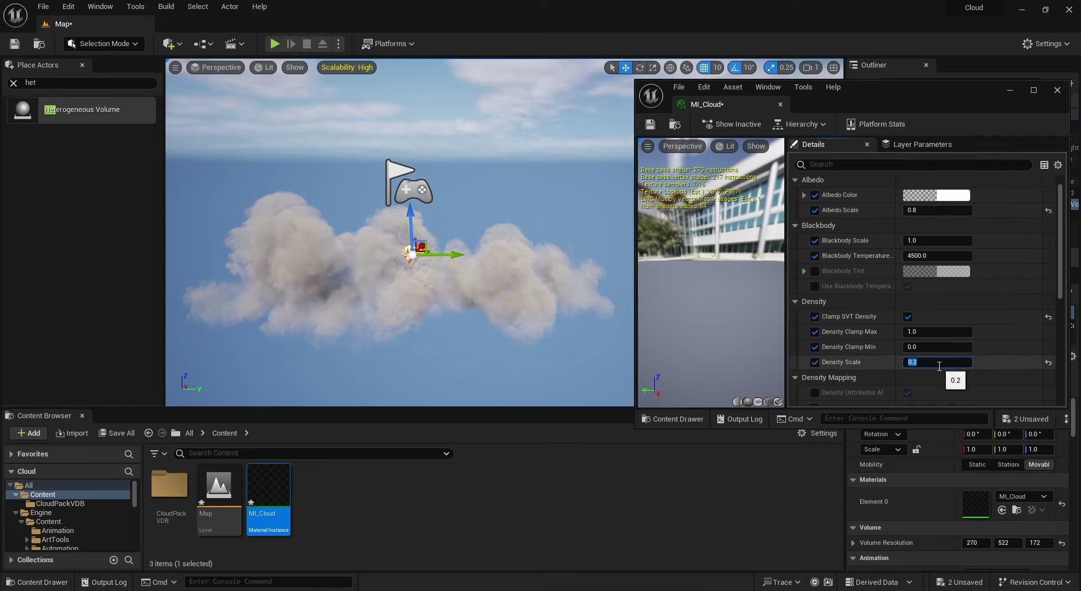
key(Return)
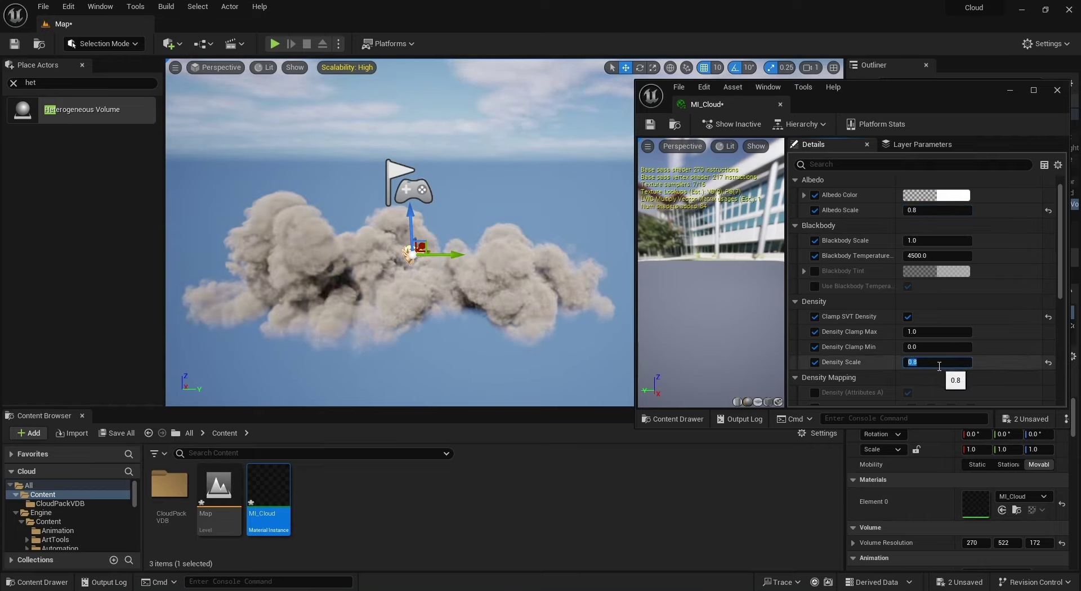
key(Return)
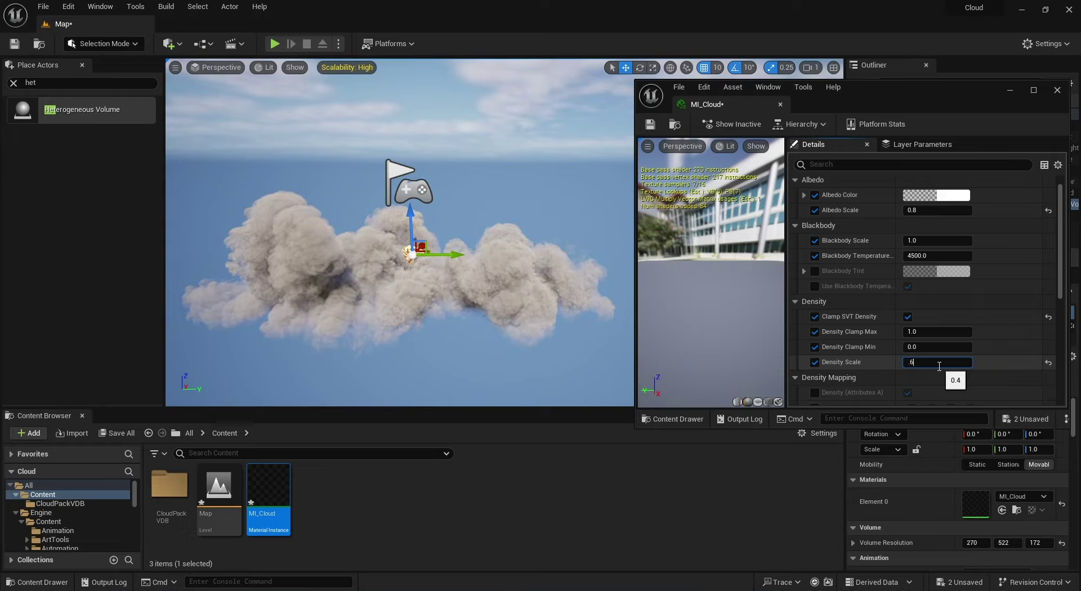
text(.2)
key(Return)
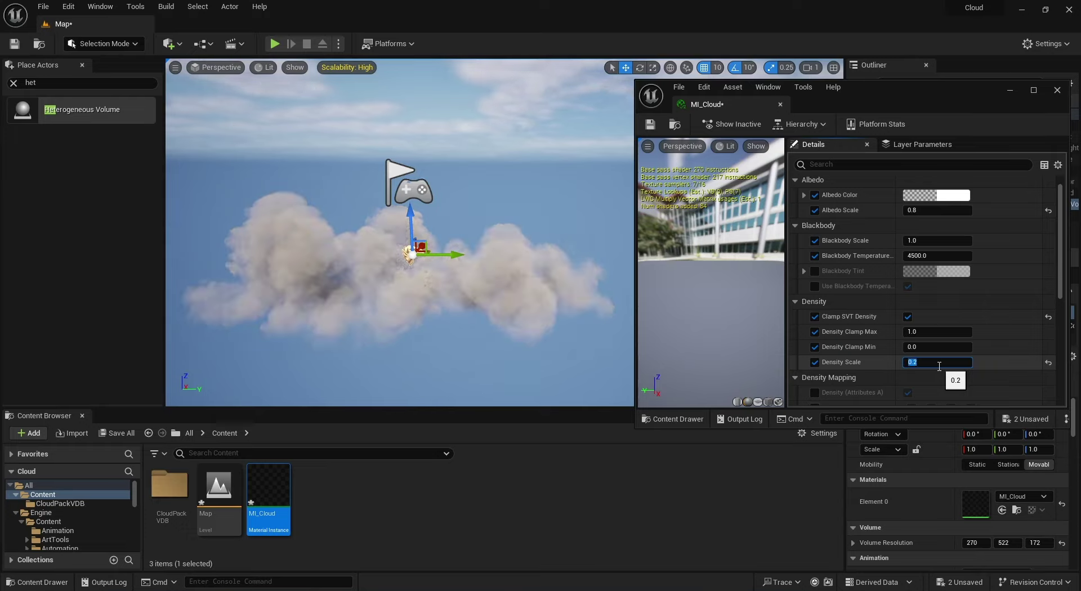
text(.5)
key(Return)
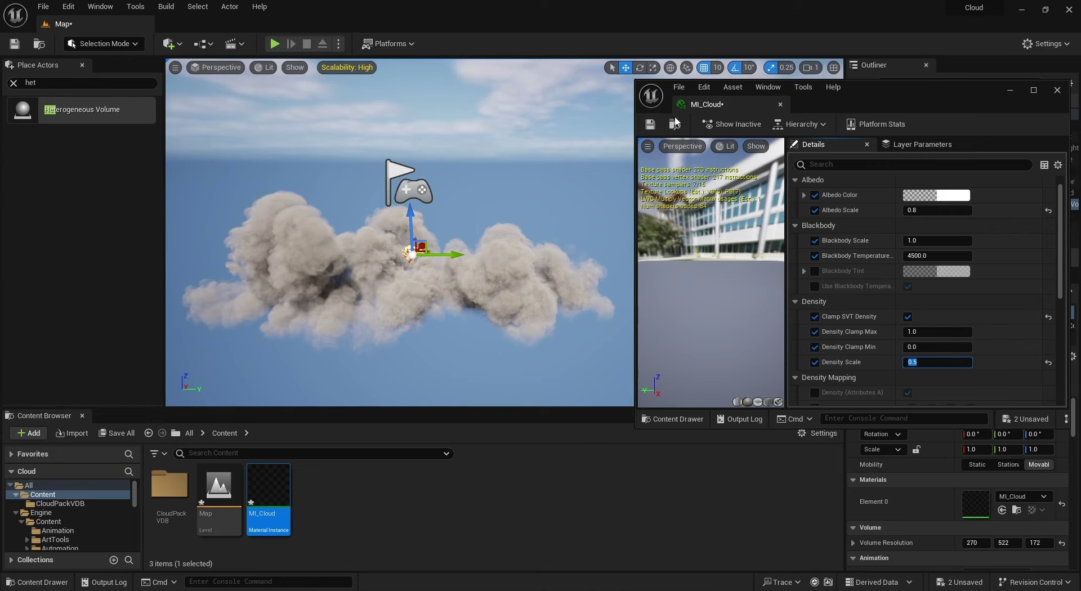
click(653, 125)
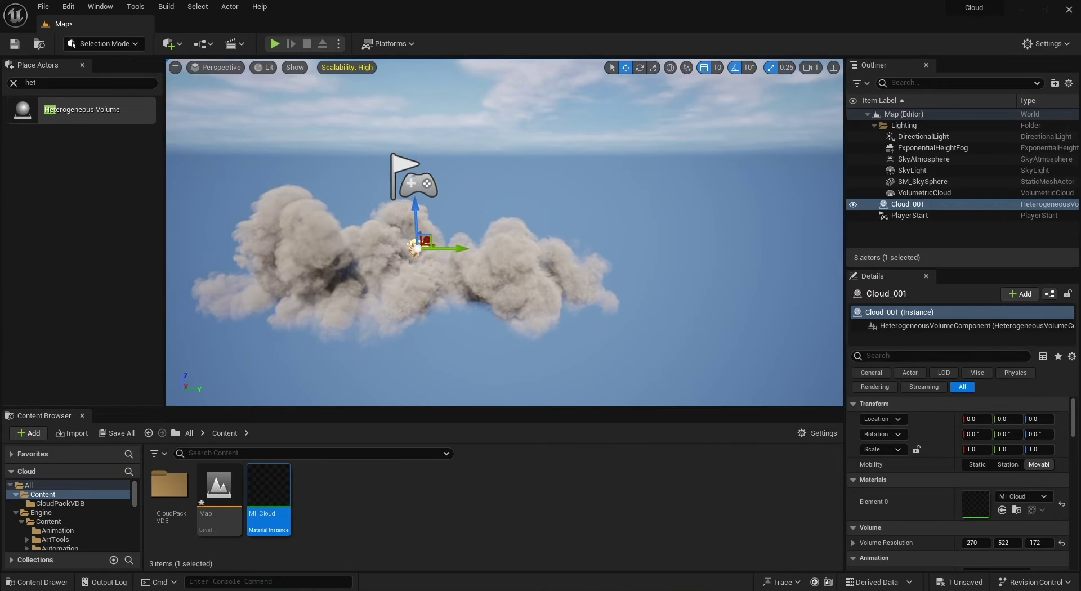
Rename MI_Cloud to MI_Cloud001 and duplicate it as MI_Cloud002
scroll(458, 65, down, 5)
click(335, 526)
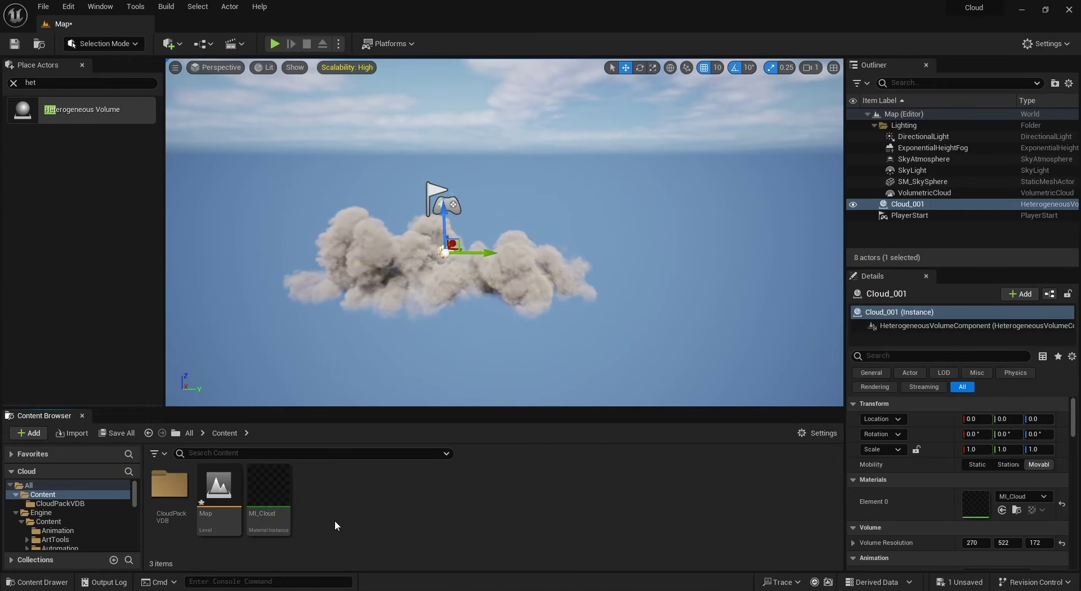
click(285, 519)
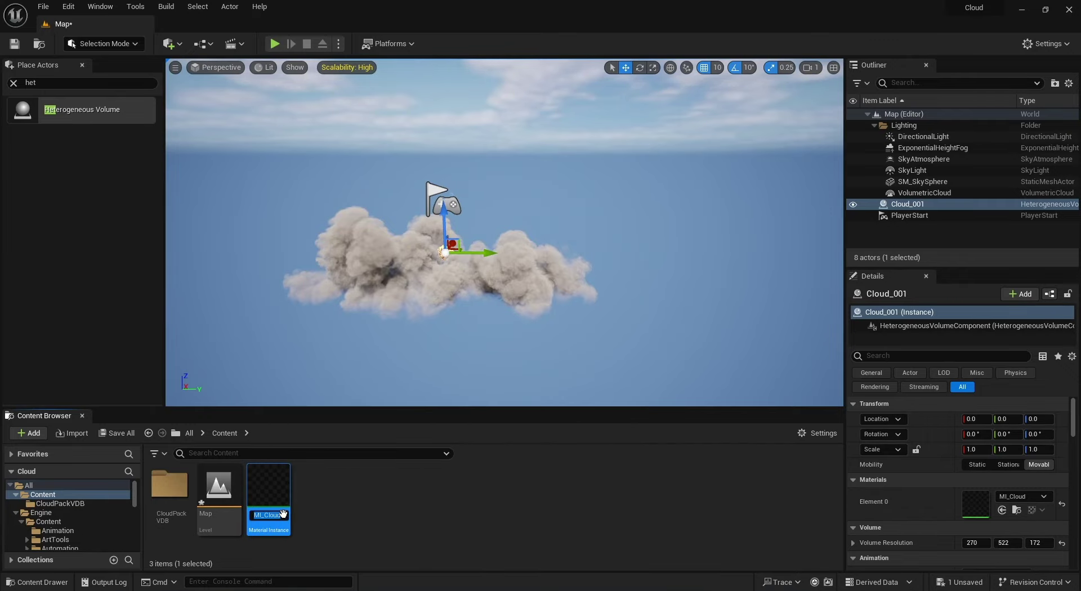
key(End)
text(001)
key(Return)
key(ctrl+d)
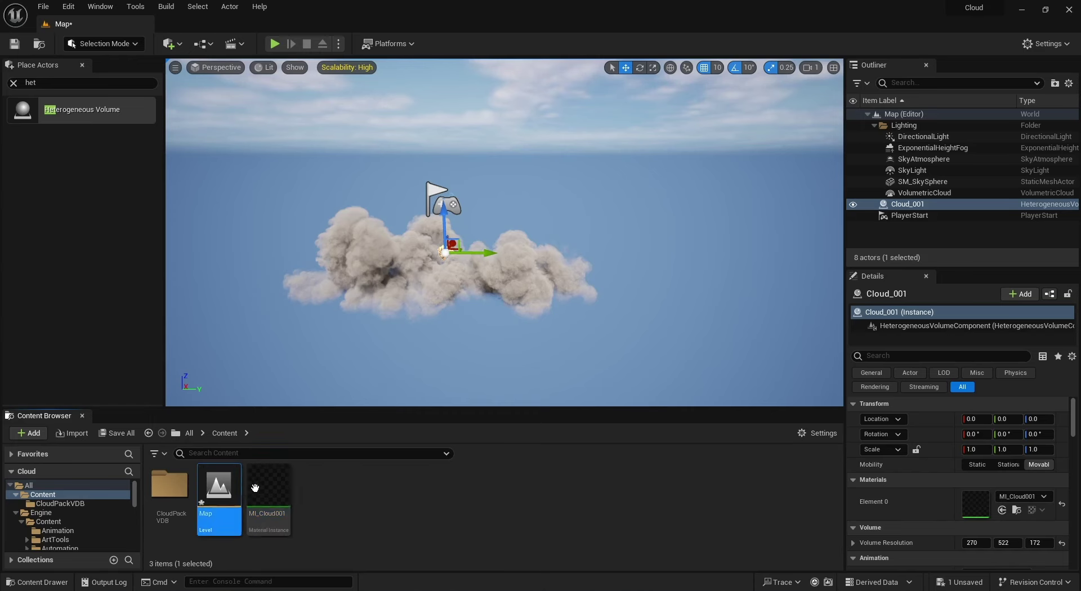
key(Return)
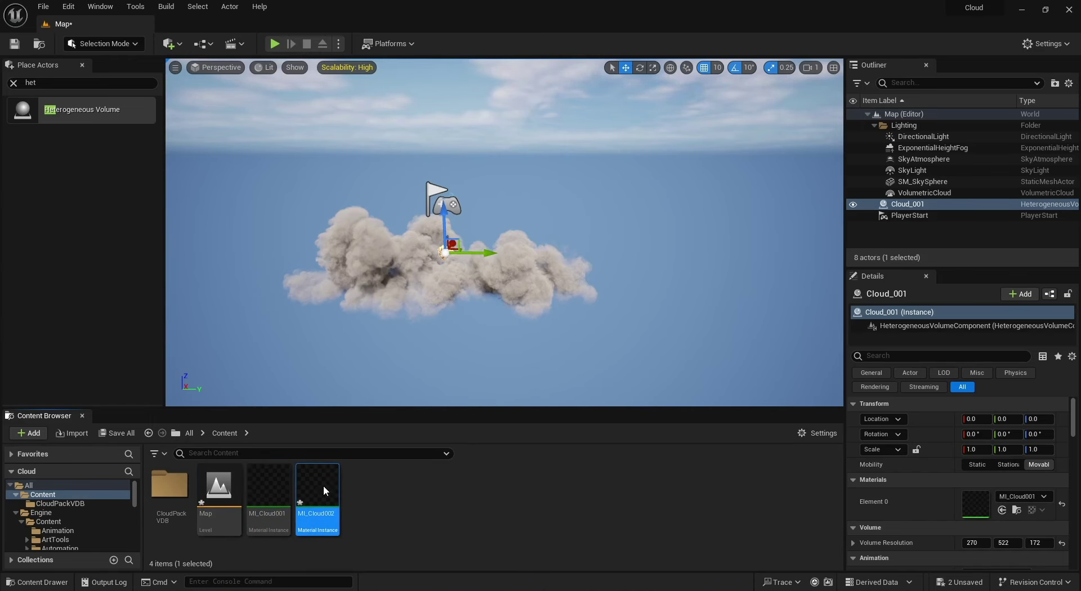
Assign cloud_02_variant_0000 as MI_Cloud002's SparseVolumeTexture, then save and close it
double_click(323, 485)
scroll(846, 277, down, 5)
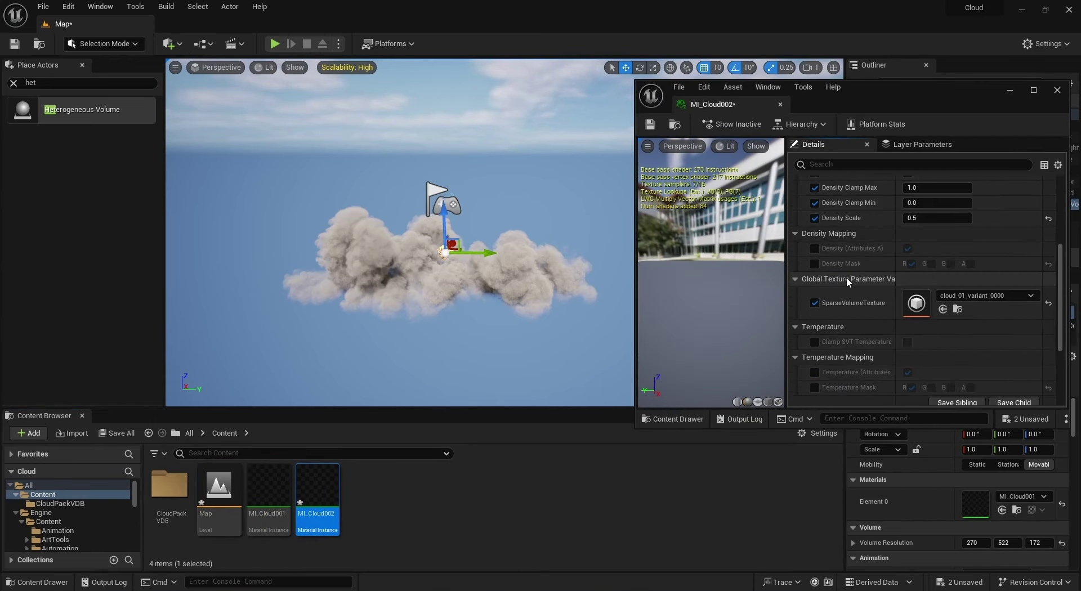
double_click(176, 508)
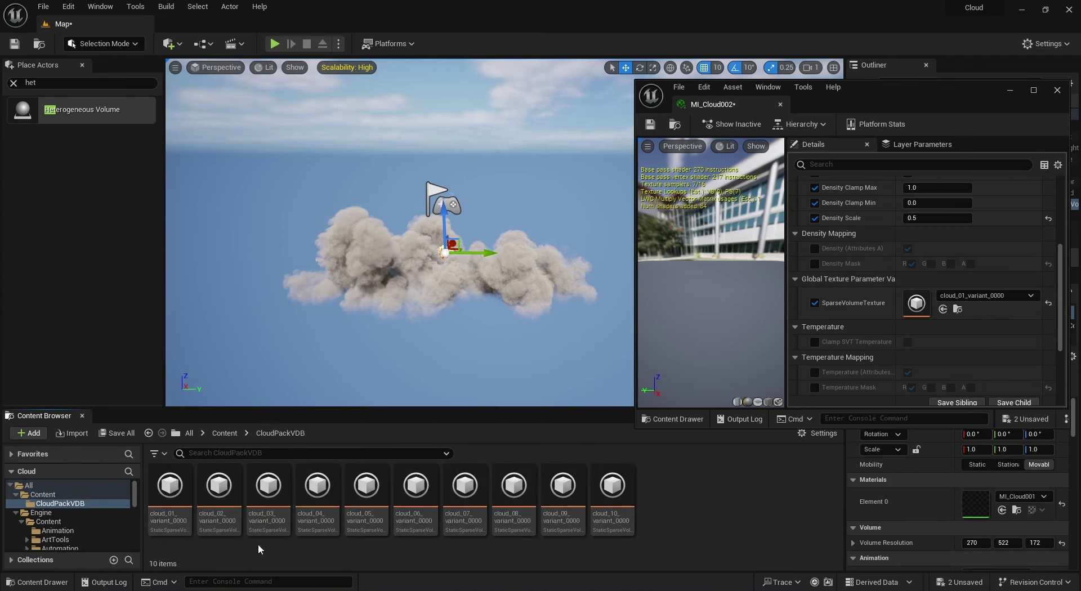
drag(213, 506, 908, 315)
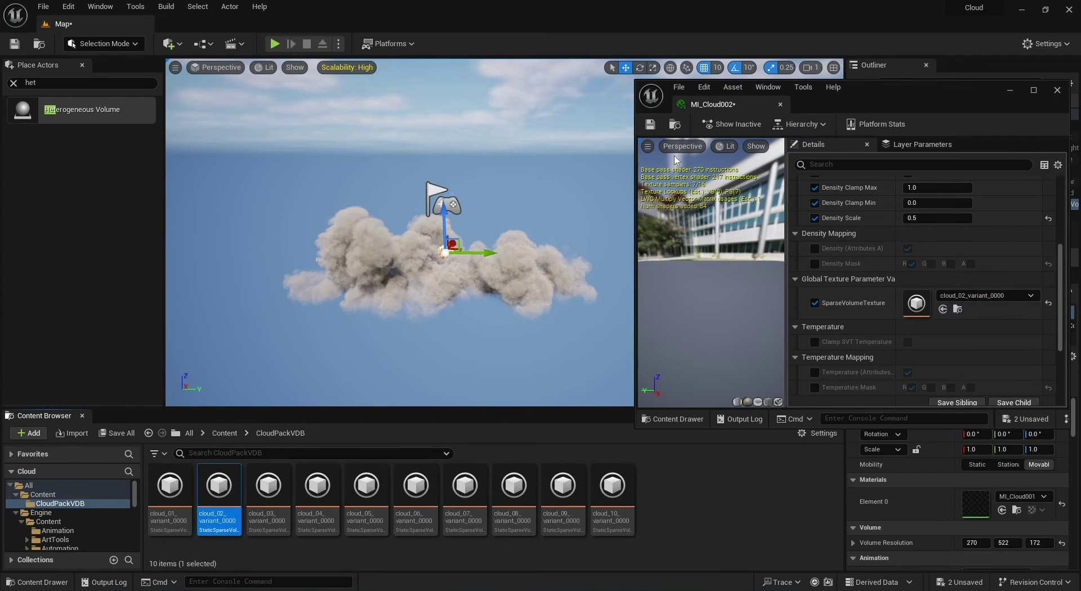
click(650, 124)
click(780, 104)
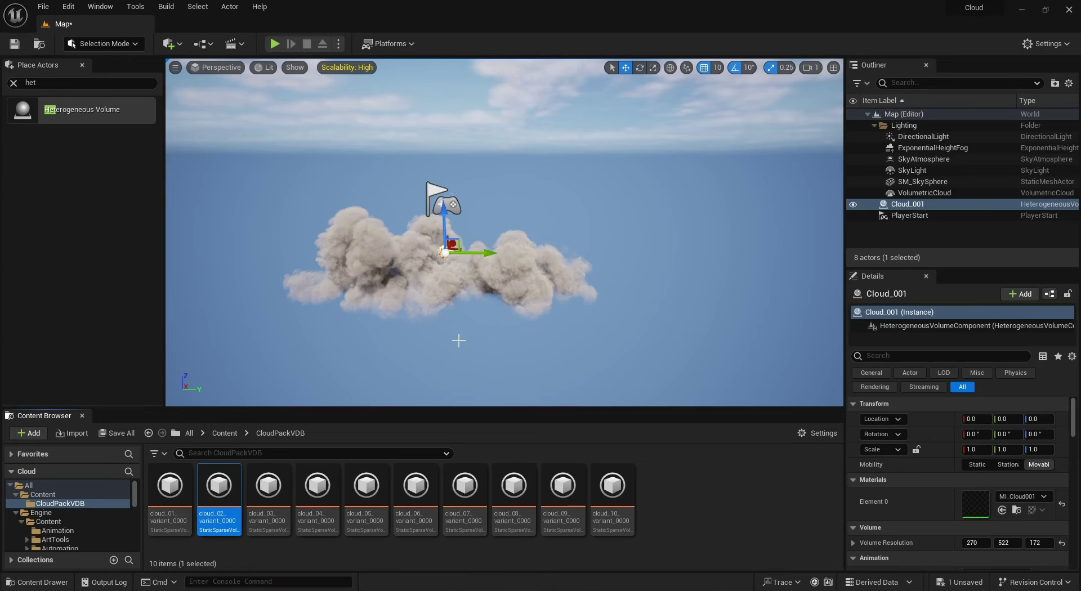
Duplicate Cloud_001 as Cloud_2 and move it right along the Y axis
click(13, 83)
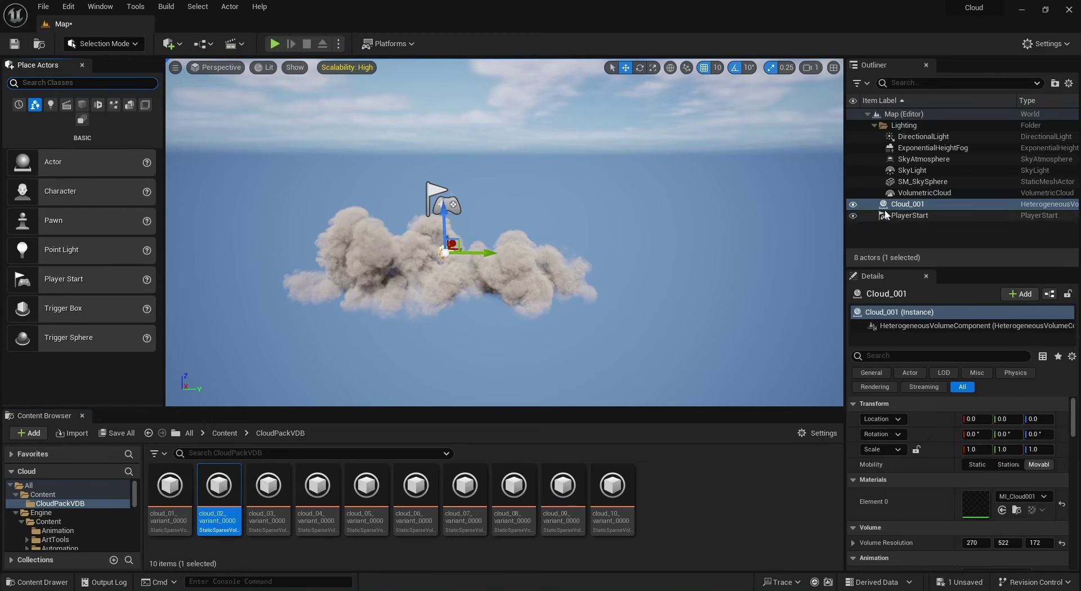
click(913, 209)
key(ctrl+d)
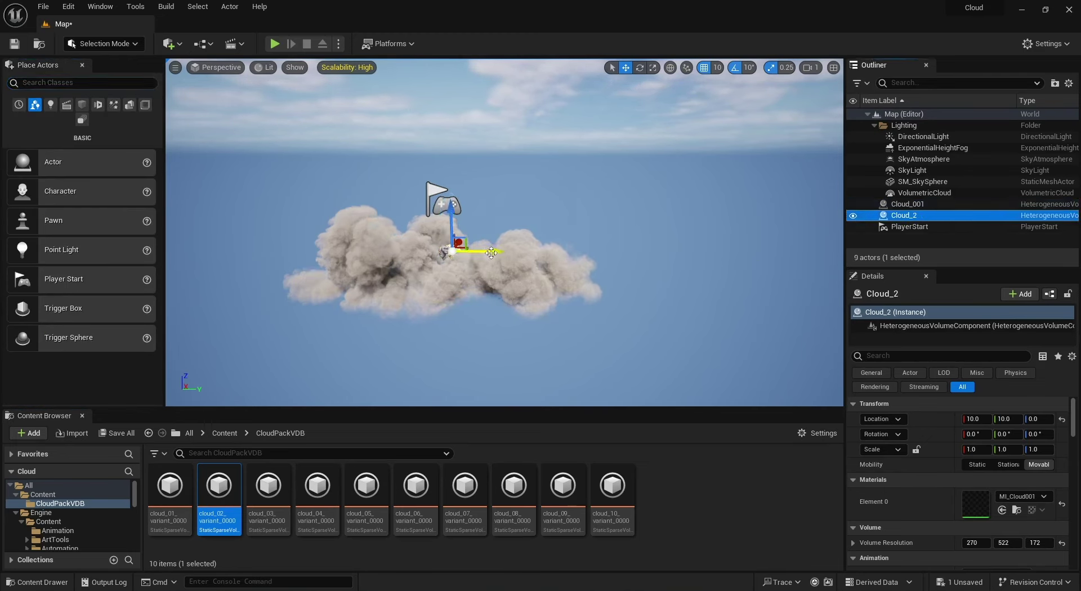
drag(490, 253, 677, 253)
Assign MI_Cloud002 to Cloud_2's Element 0 material slot
scroll(1011, 473, down, 3)
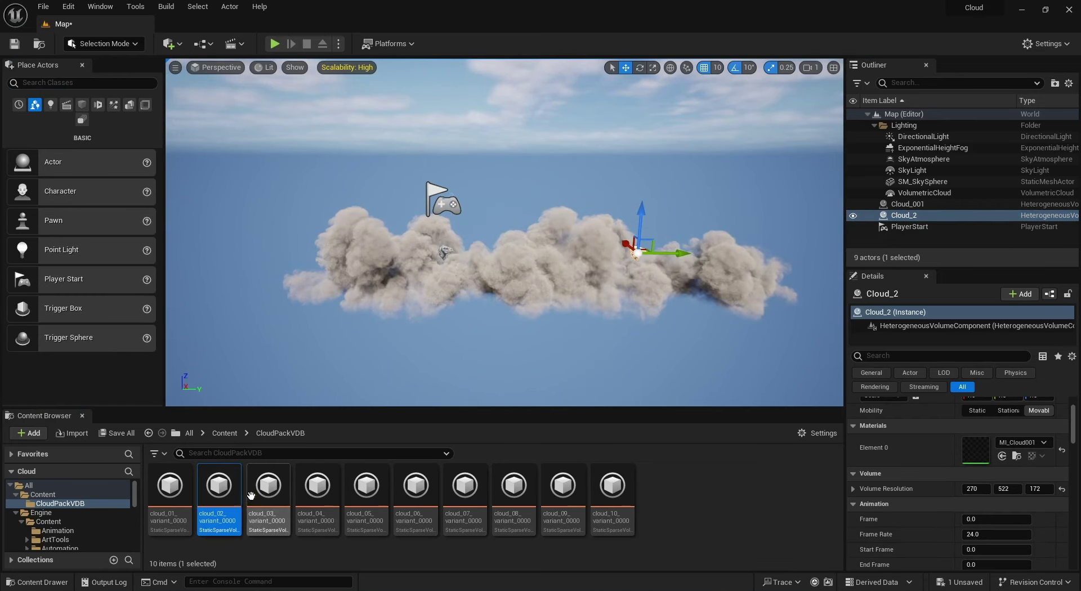
click(225, 434)
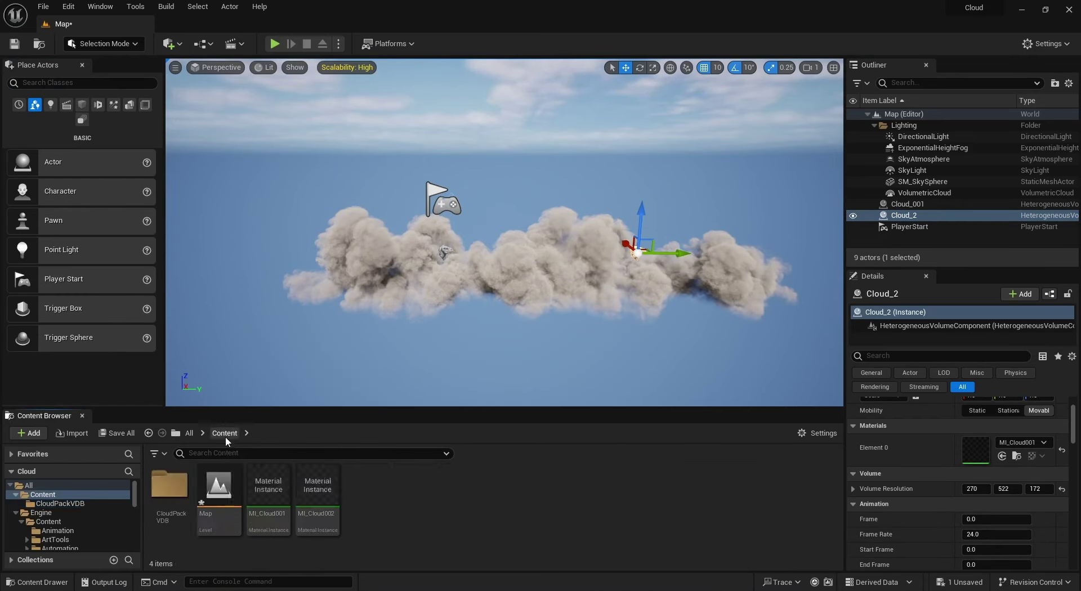
drag(317, 489, 952, 461)
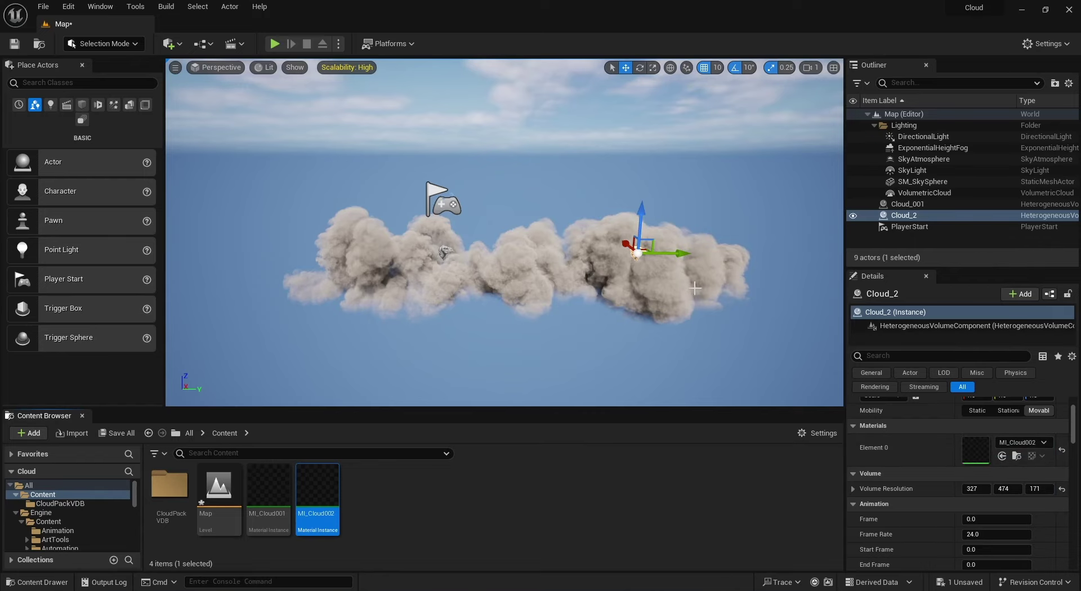
Shift Cloud_2 further right along Y and return to the Content folder
mouse_move(674, 257)
mouse_down()
mouse_move(749, 244)
mouse_move(557, 248)
mouse_up()
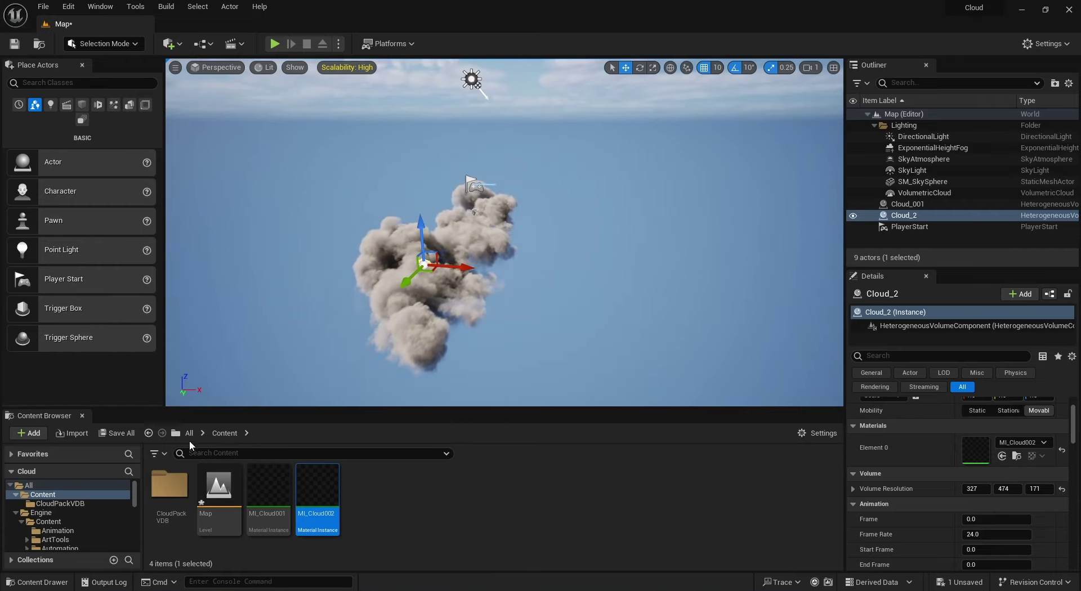
click(190, 432)
double_click(168, 485)
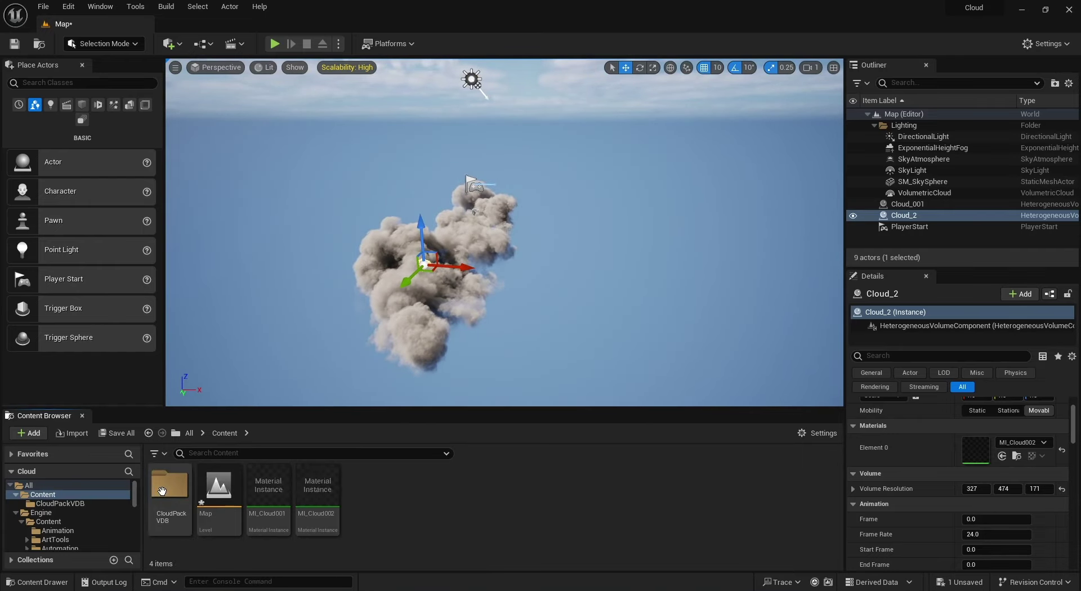
Duplicate MI_Cloud002 as MI_Cloud003, give it cloud_03_variant_0000, and save it
key(ctrl+d)
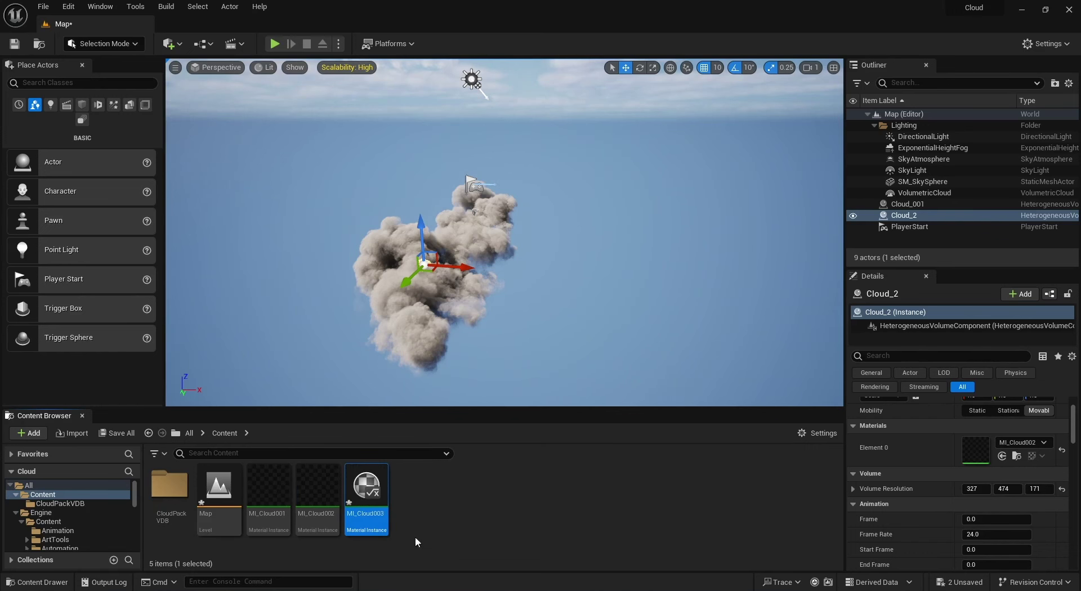
double_click(380, 503)
double_click(169, 486)
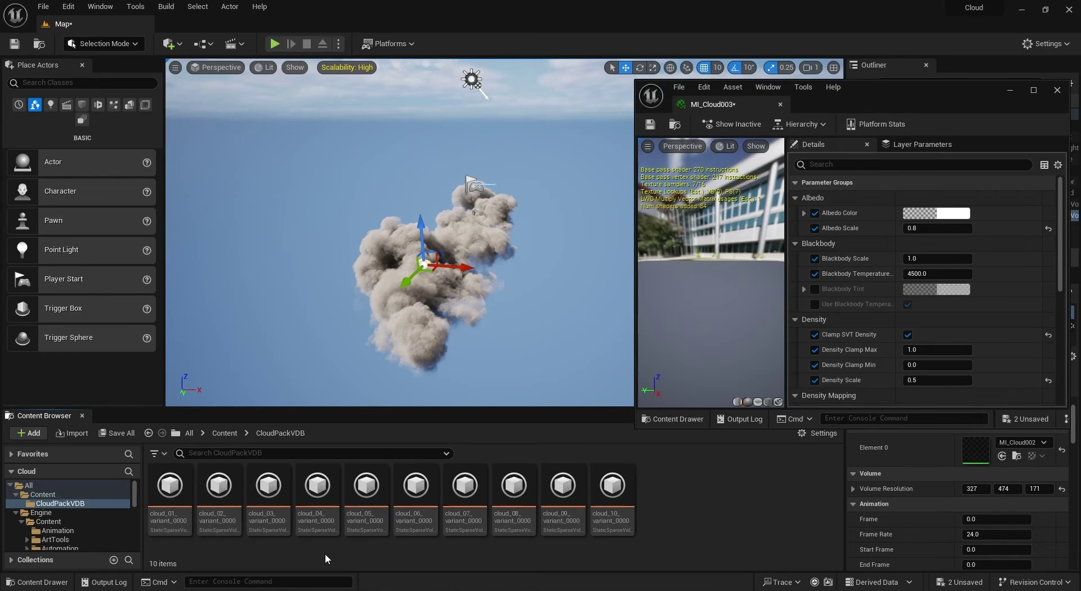
scroll(833, 322, down, 5)
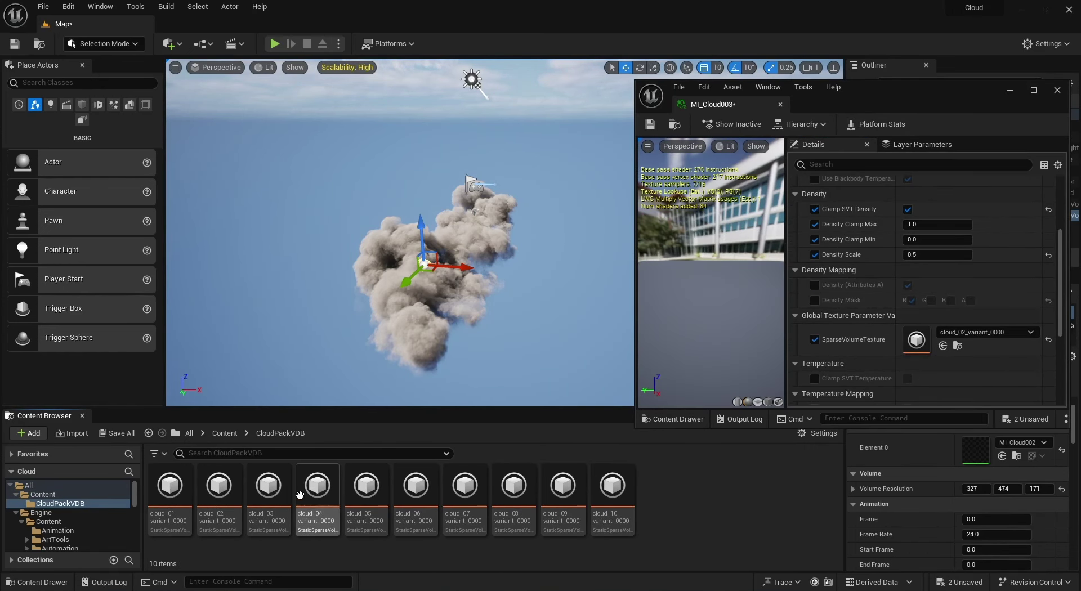
drag(269, 487, 848, 355)
click(650, 124)
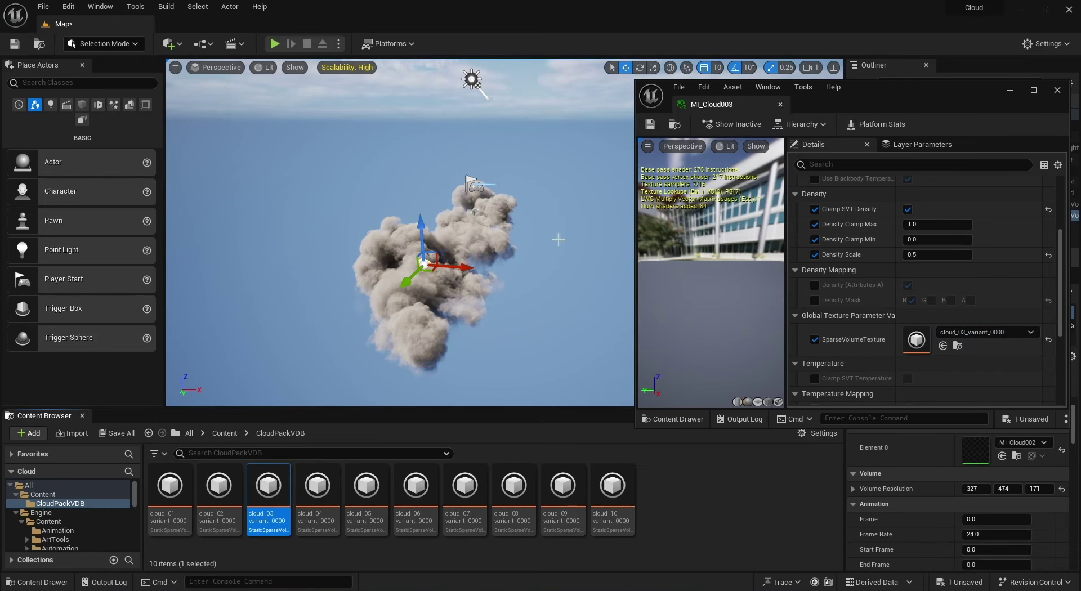
click(780, 104)
Duplicate MI_Cloud003 as MI_Cloud004 and assign it the cloud_04_variant_0000 volume texture
click(225, 433)
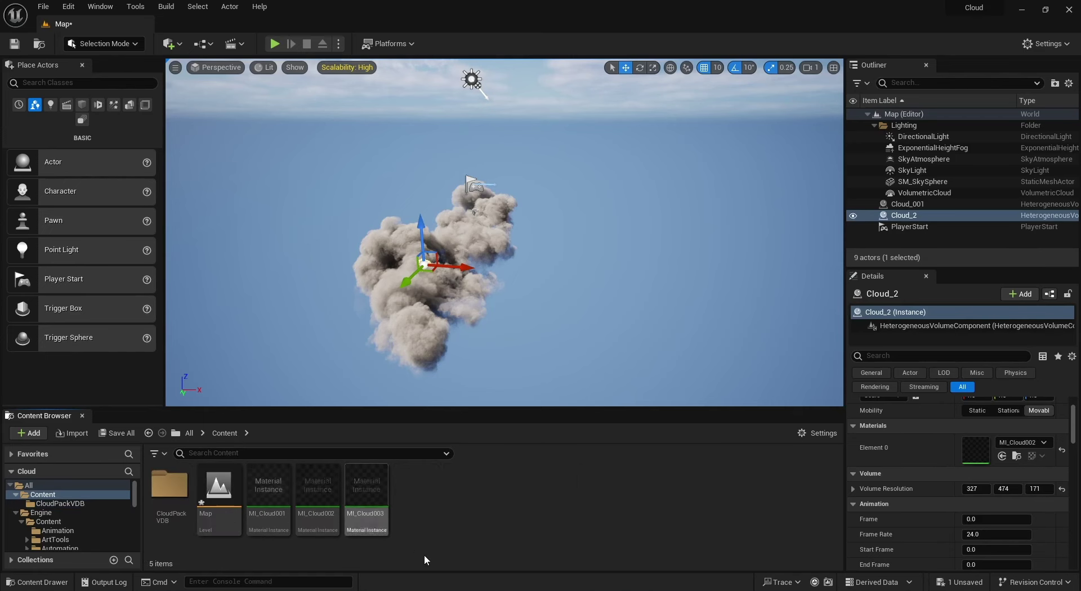
click(386, 491)
key(ctrl+d)
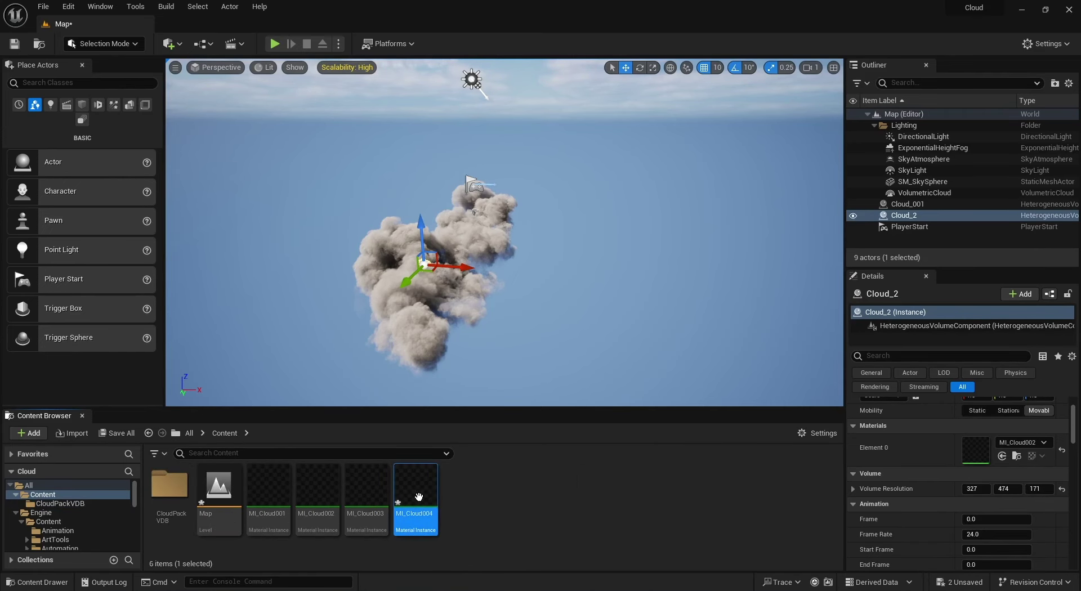
double_click(418, 496)
double_click(169, 485)
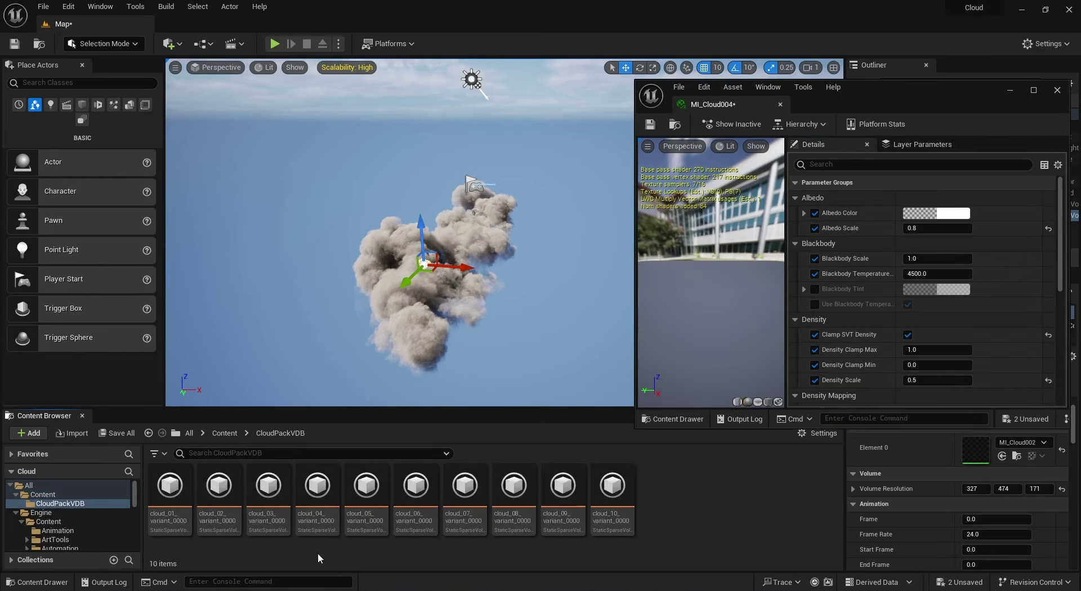
drag(318, 493, 614, 518)
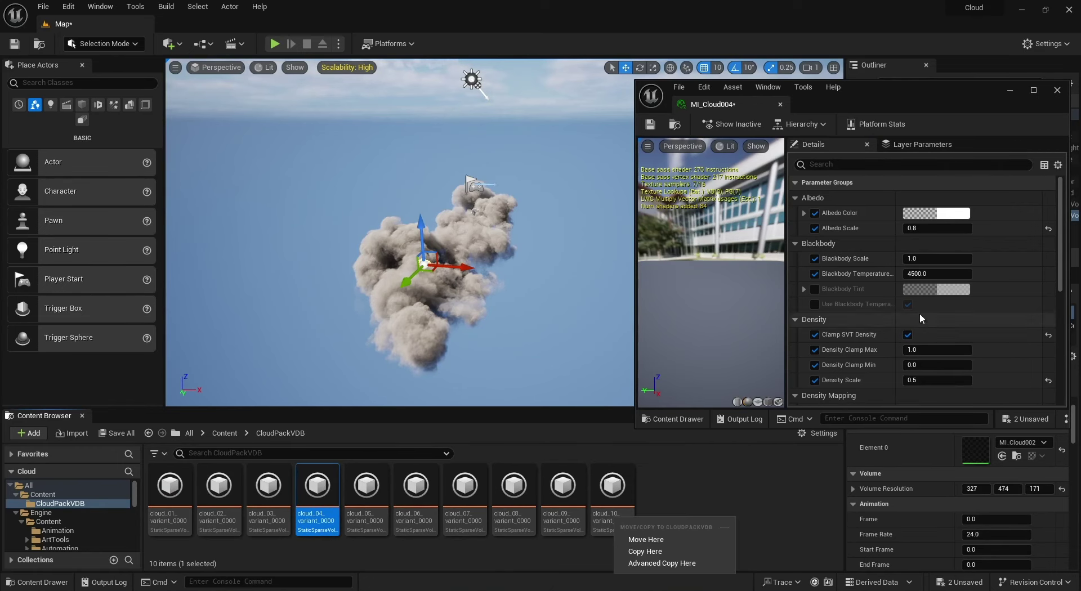
drag(1061, 266, 1062, 333)
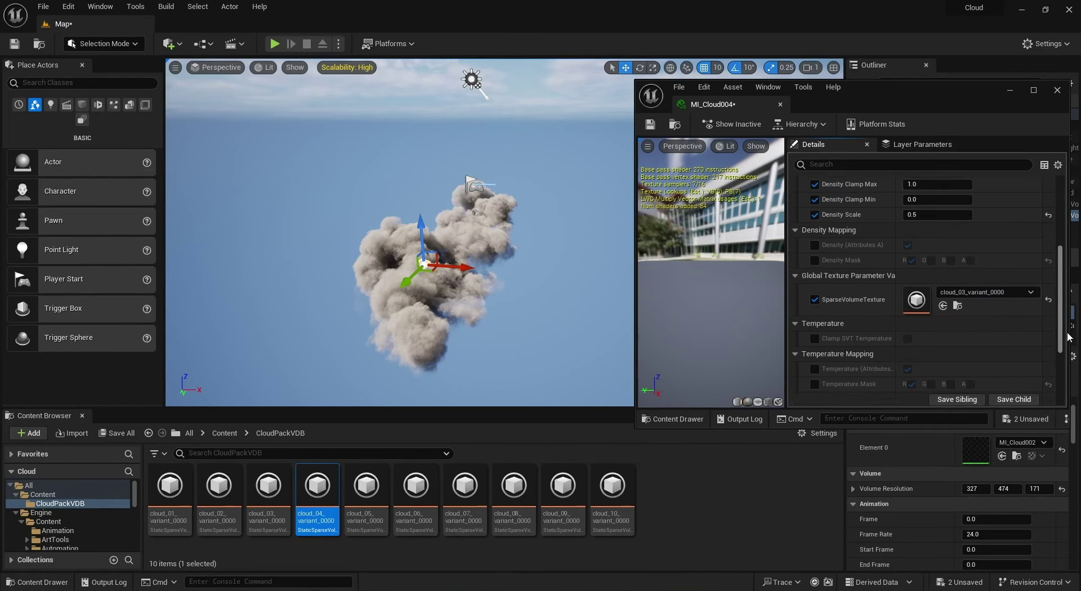
drag(318, 492, 916, 289)
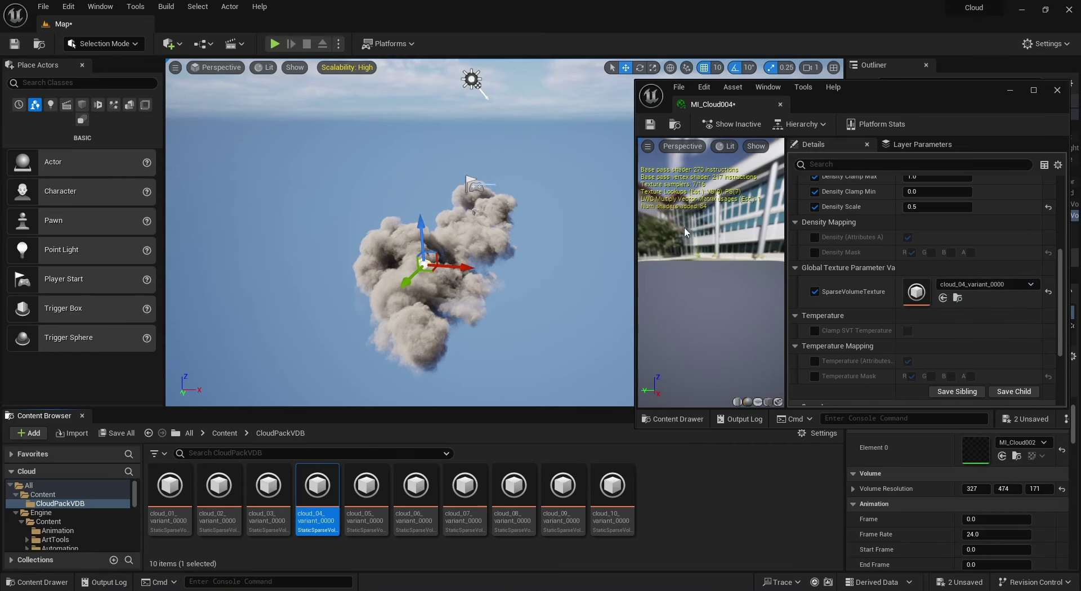
click(780, 104)
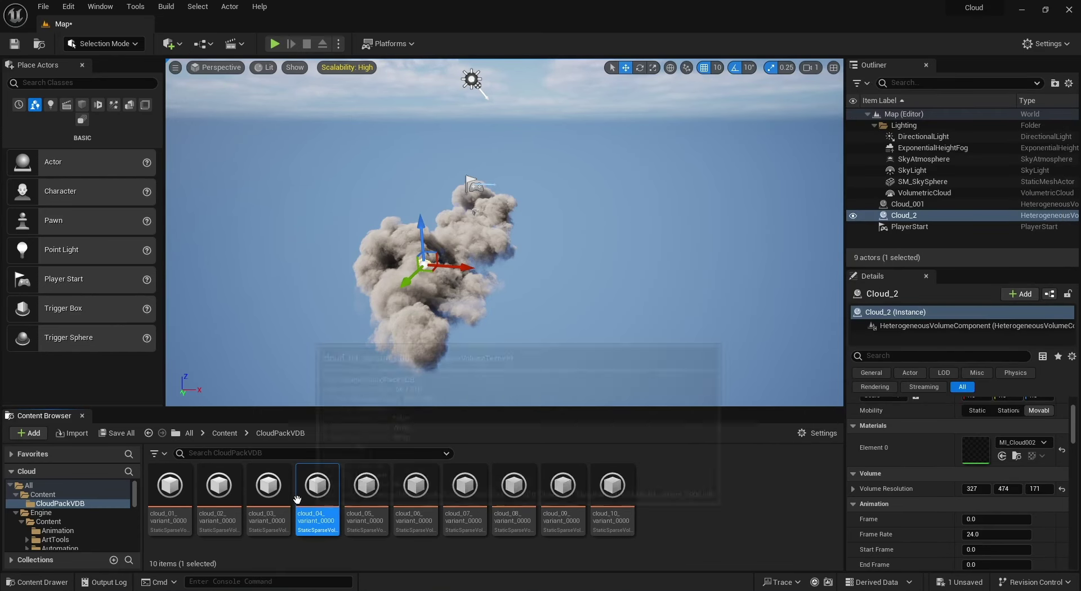
Duplicate Cloud_2 as Cloud_3, move it right, and give it MI_Cloud003
click(224, 433)
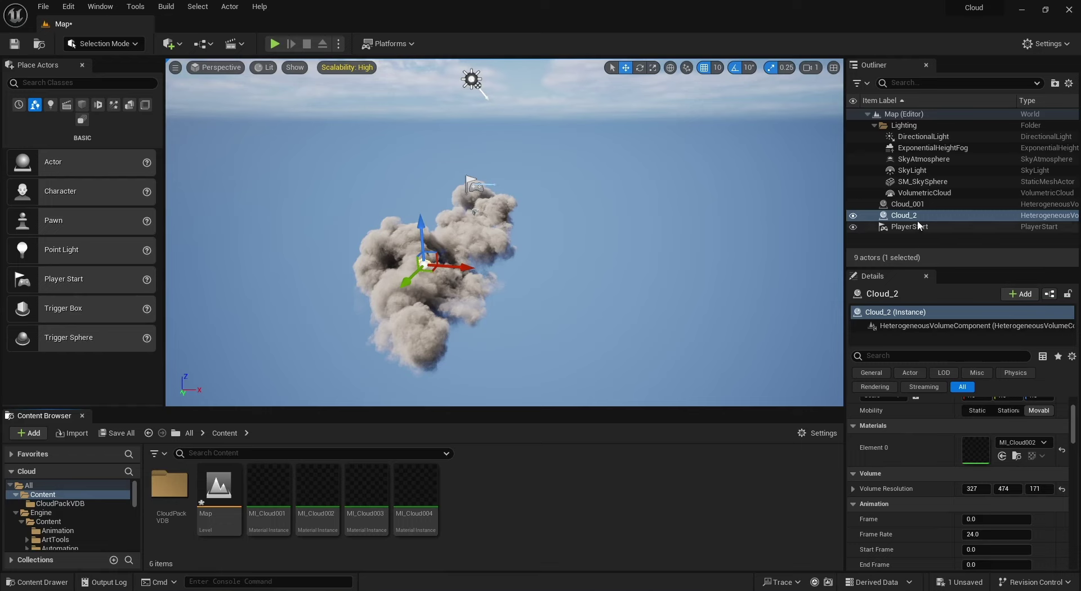
key(ctrl+d)
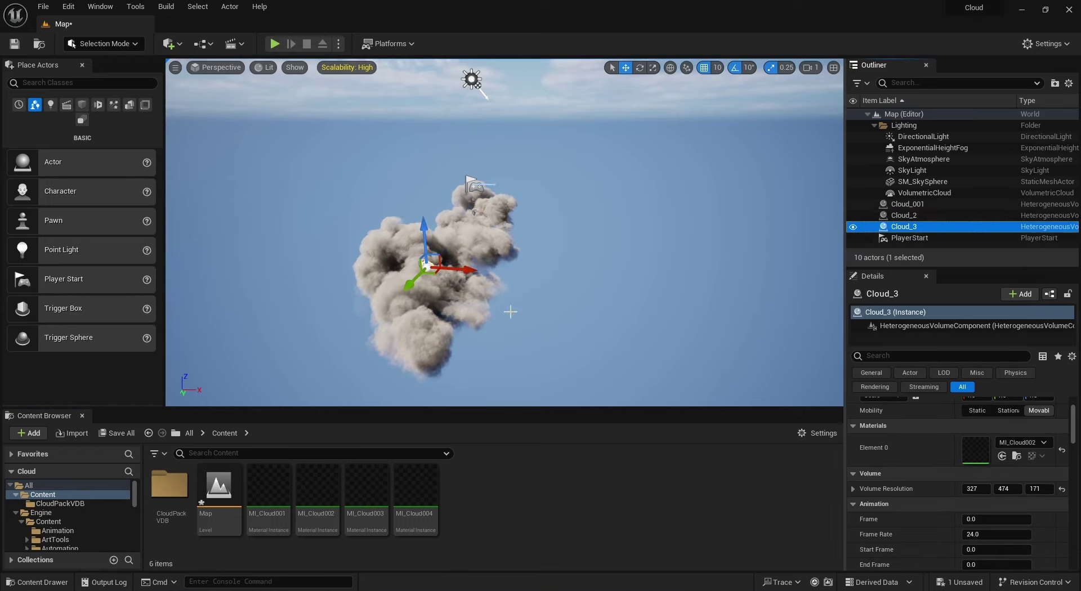
drag(459, 272, 622, 276)
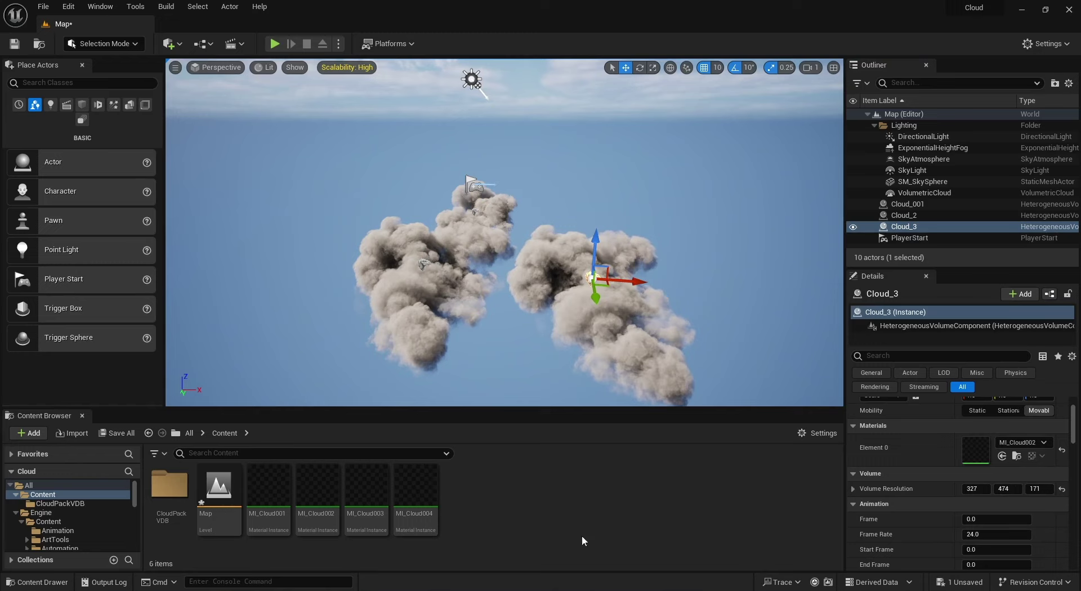
drag(364, 501, 976, 450)
mouse_move(563, 253)
right_down()
mouse_move(506, 254)
mouse_move(489, 272)
right_up()
Duplicate Cloud_3 as Cloud_4, move it right, and give it MI_Cloud004
key(ctrl+d)
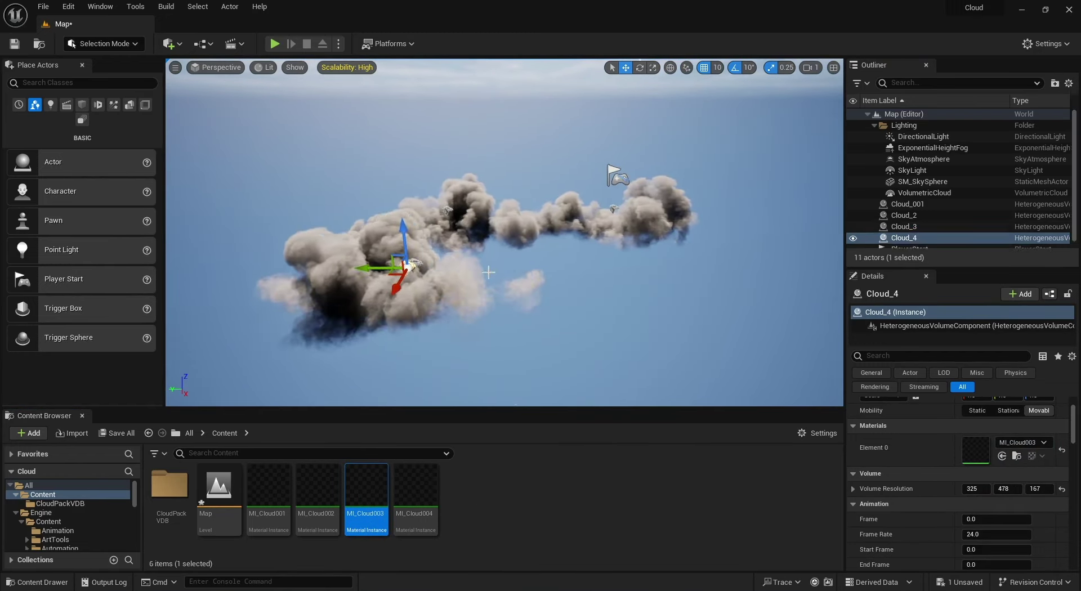
drag(370, 269, 581, 267)
click(416, 493)
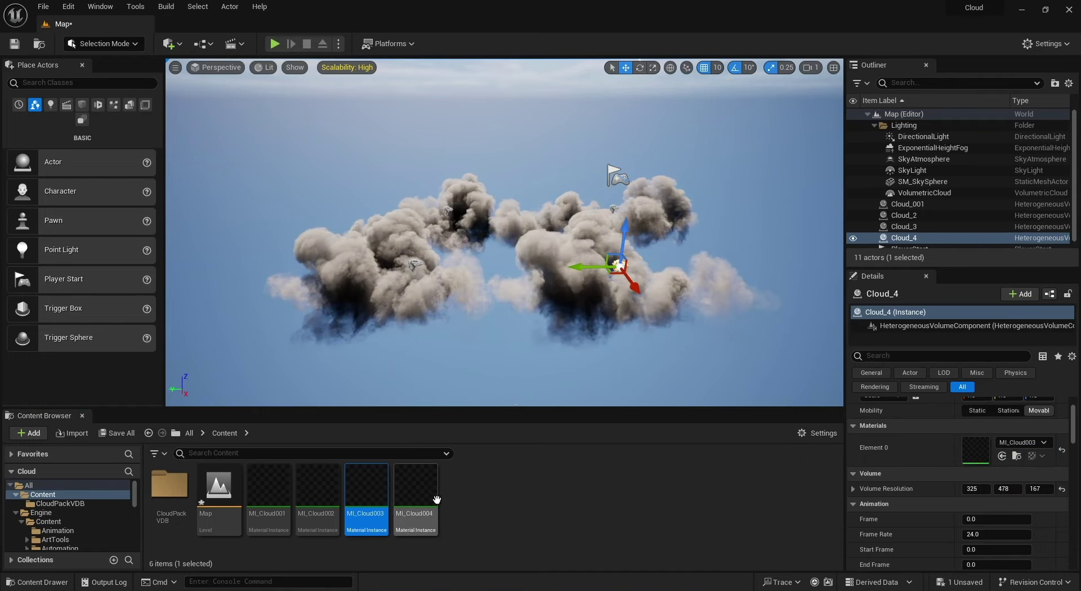
drag(457, 501, 976, 451)
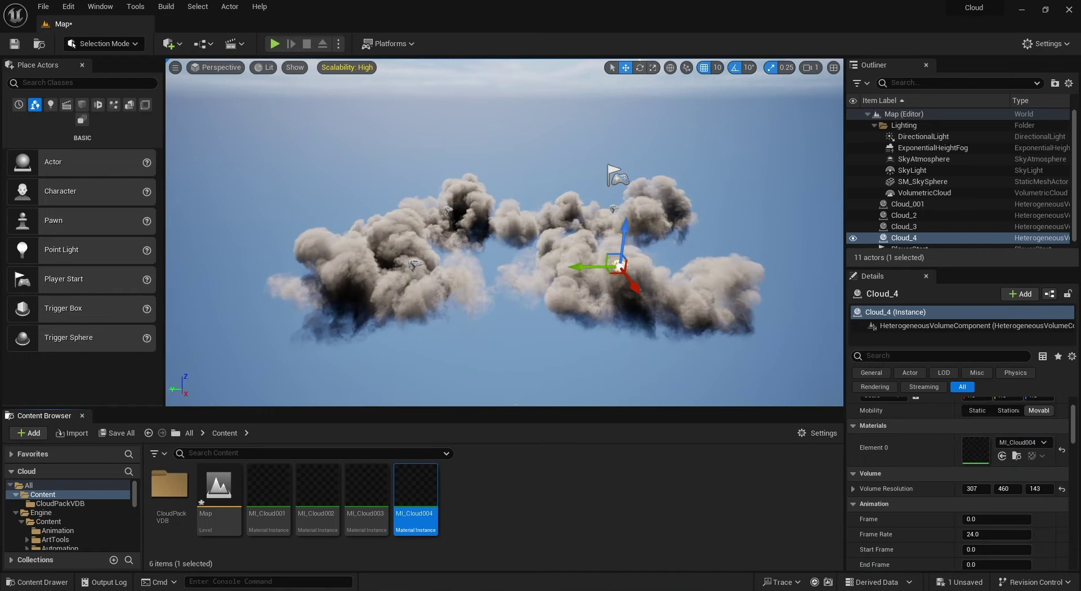
right_drag(563, 253, 596, 242)
right_drag(504, 232, 555, 222)
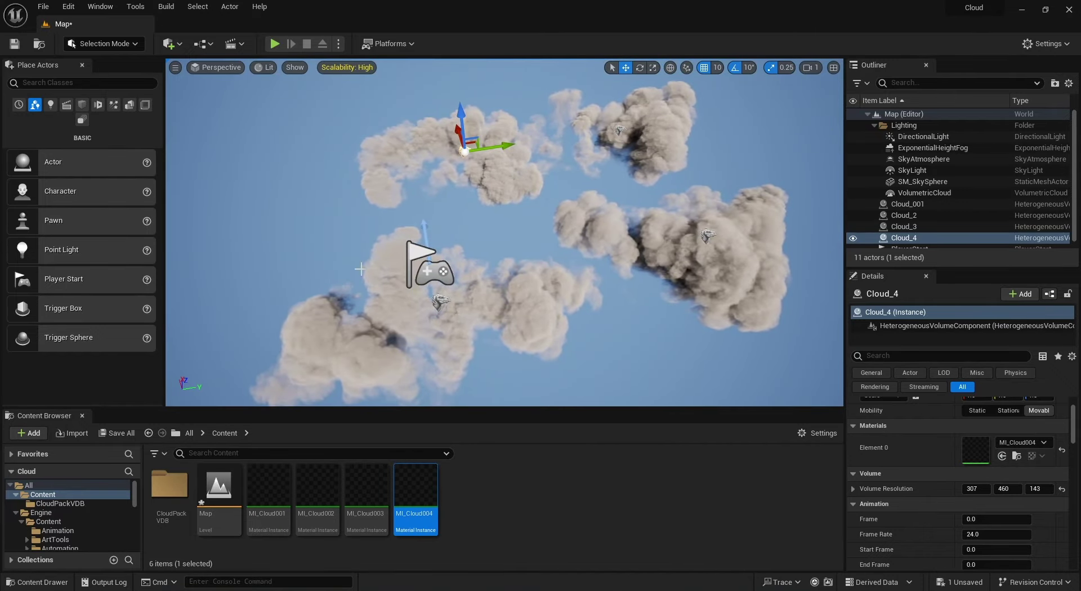
Undo the accidental sky sphere move and raise Cloud_001 higher along Z
click(465, 301)
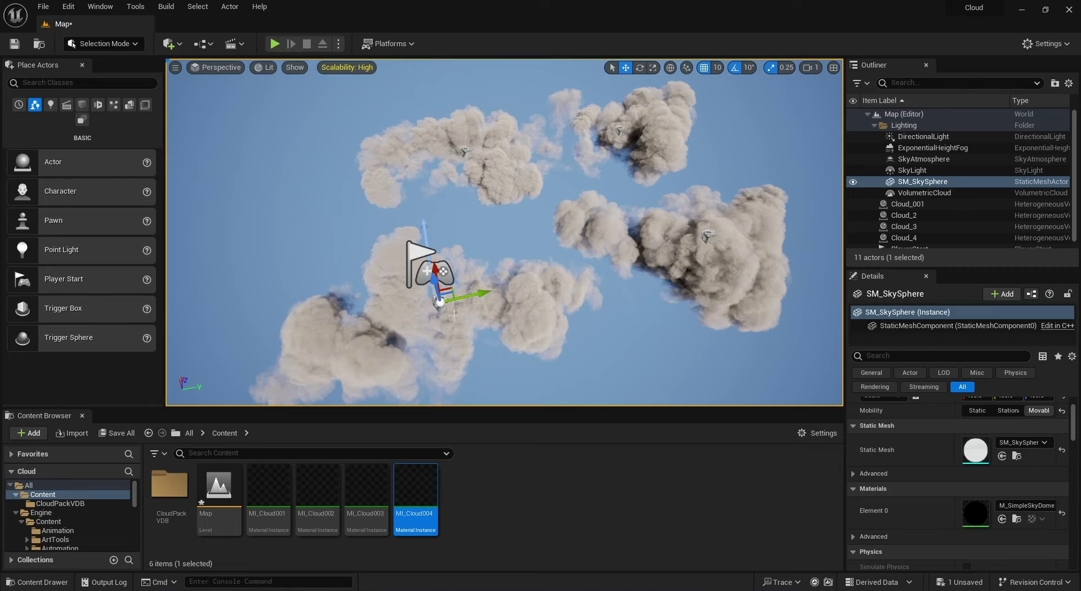
key(ctrl+z)
click(917, 206)
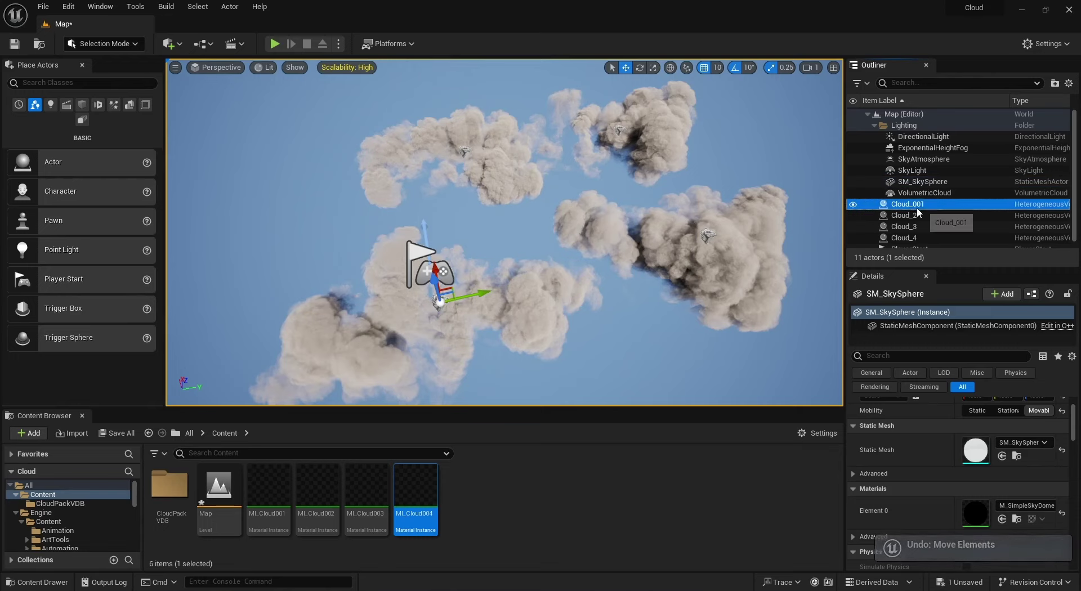
drag(439, 274, 441, 221)
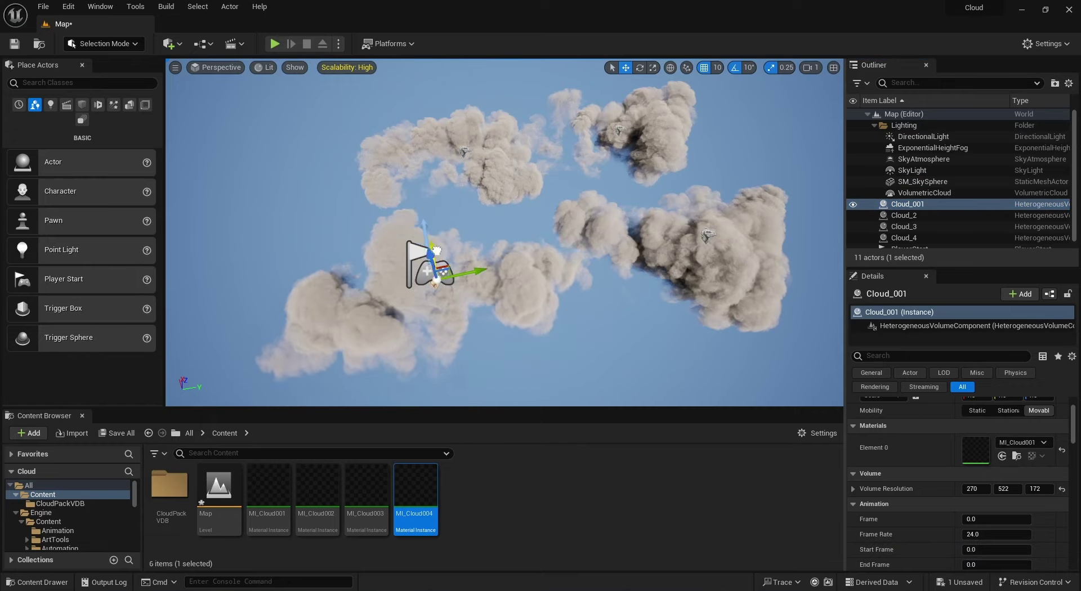
right_drag(442, 221, 445, 197)
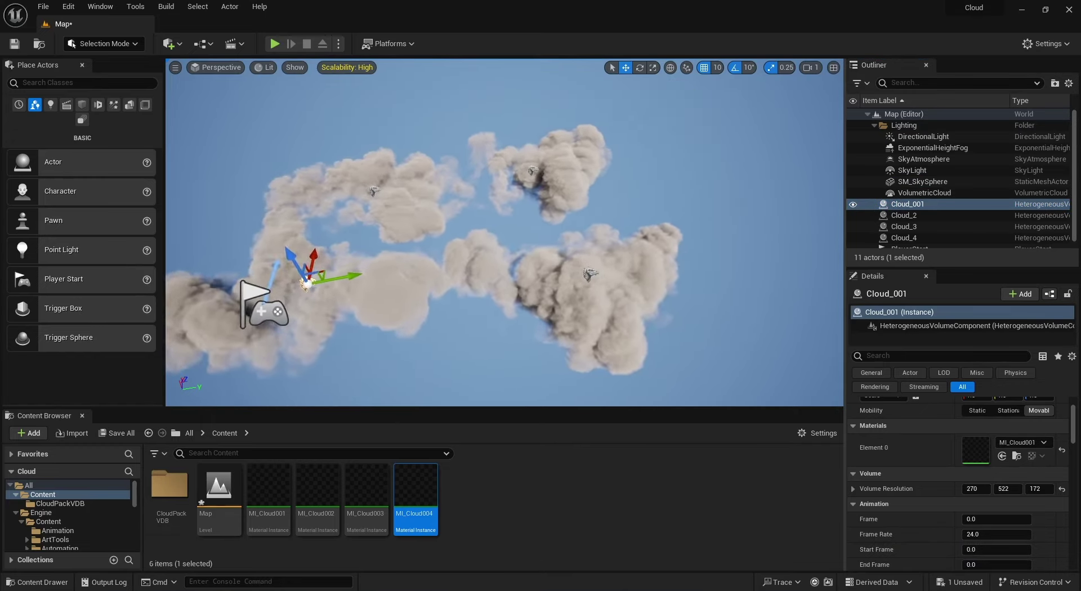
mouse_move(546, 248)
right_down()
mouse_move(582, 194)
mouse_move(598, 209)
right_up()
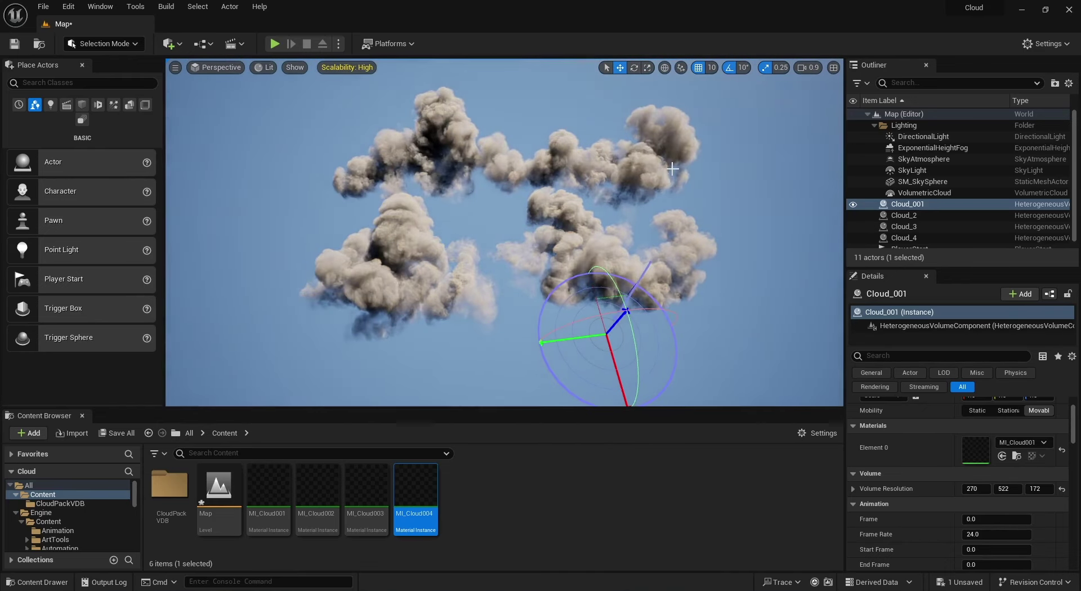
Swing the sun to a sunset angle, then back to bright daylight on the clouds
key(ctrl+l)
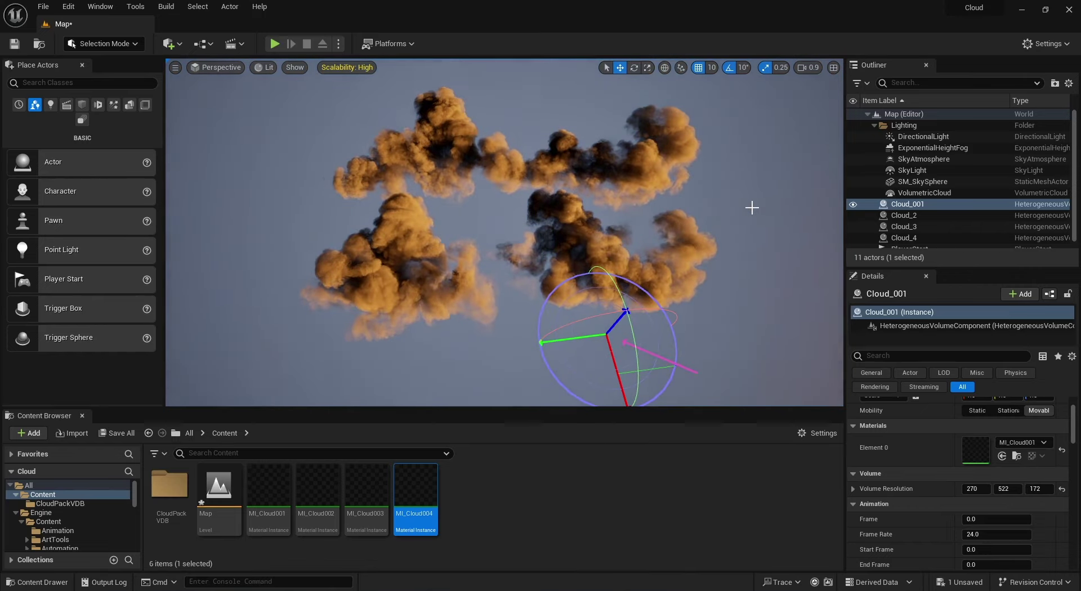
key(ctrl+l)
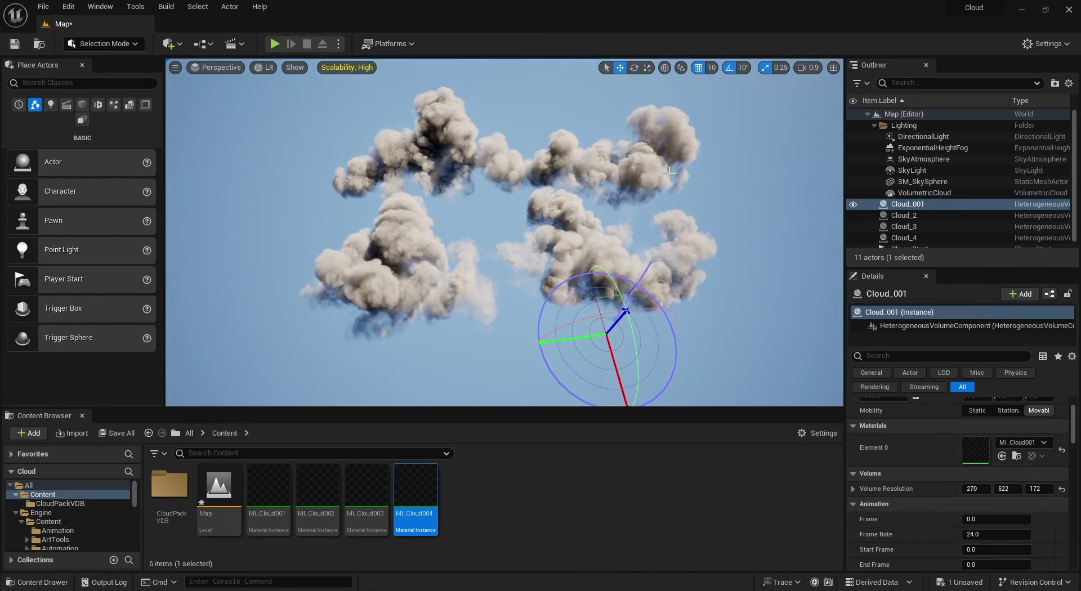
key(ctrl+l)
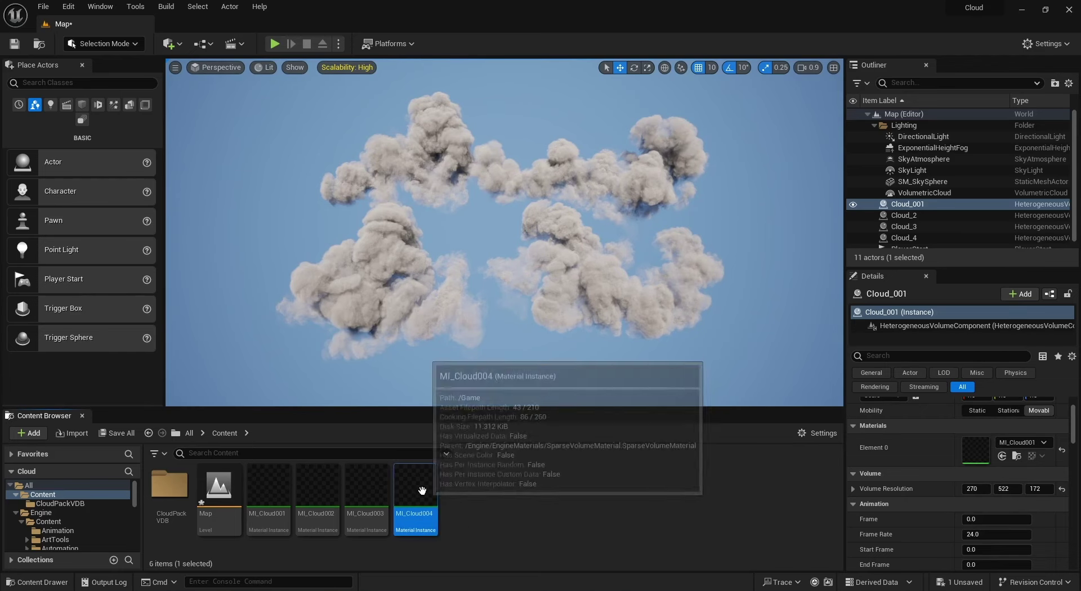
Duplicate MI_Cloud004 as MI_Cloud005 with cloud_05_variant_0000 as its volume texture, and save
key(ctrl+d)
double_click(459, 494)
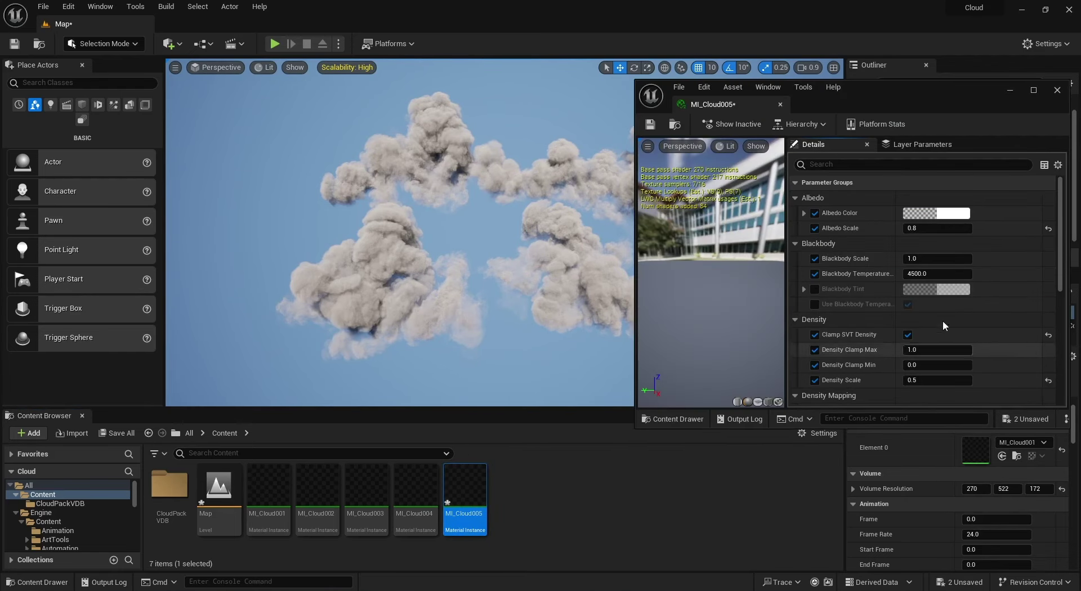
scroll(942, 320, down, 10)
double_click(169, 485)
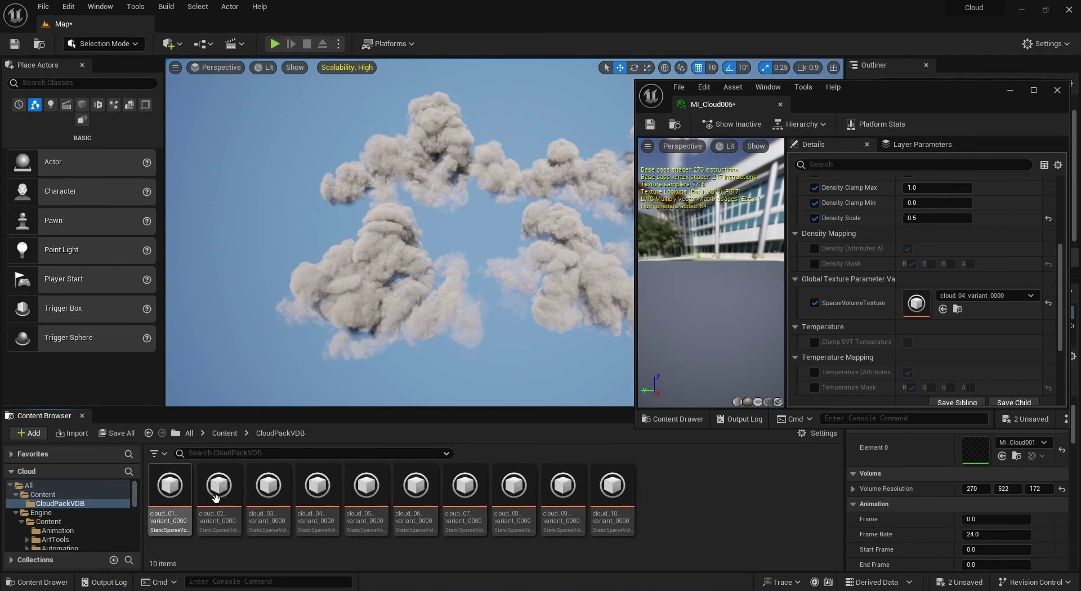
drag(379, 501, 916, 304)
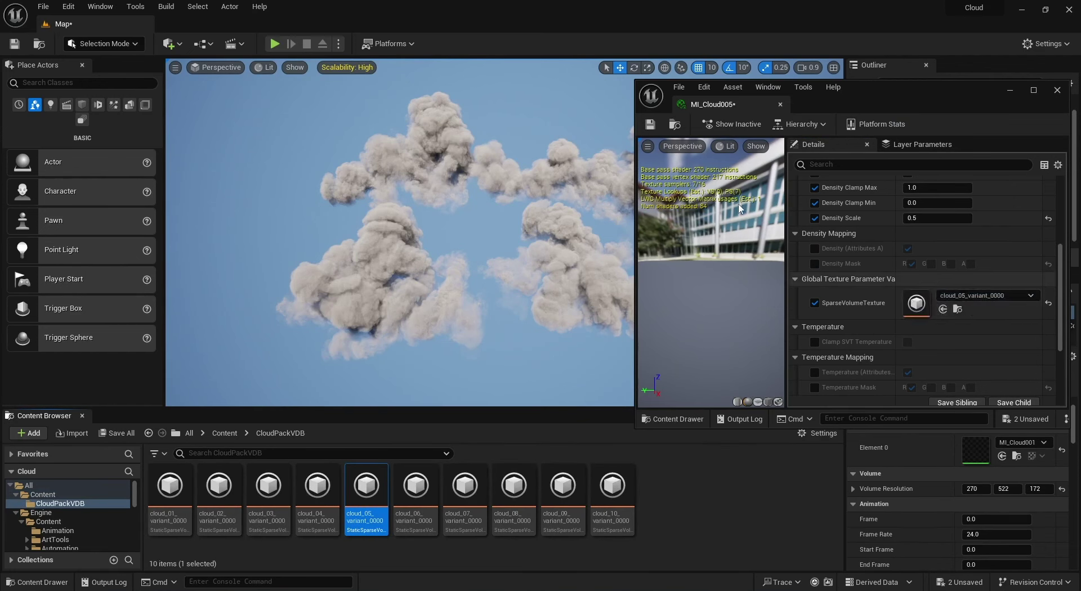
click(650, 125)
click(1056, 90)
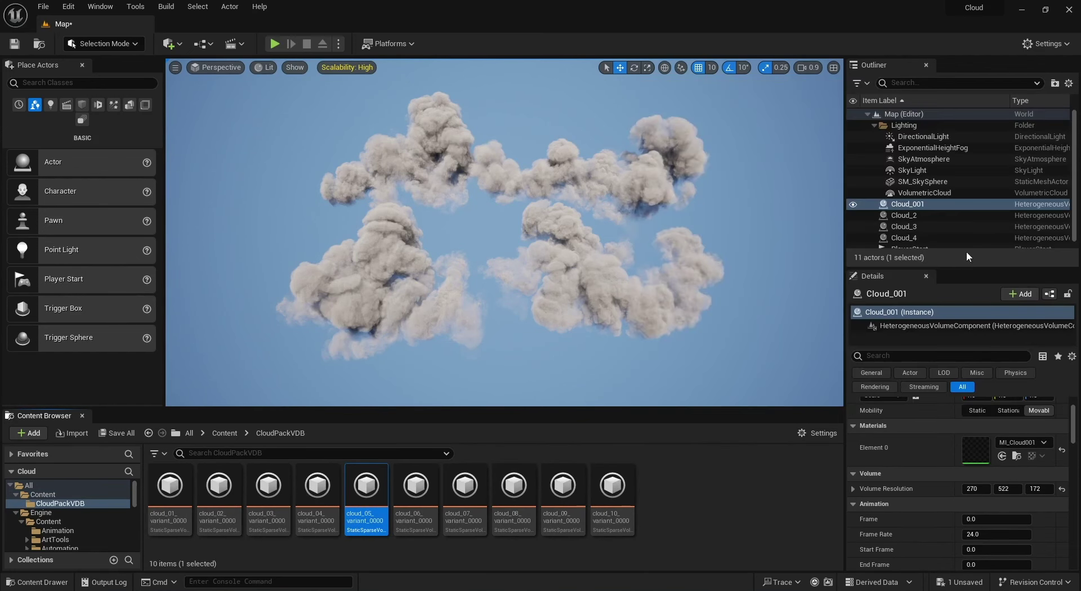
Copy Cloud_4 into Cloud_5, assign it MI_Cloud005, and place it at the left
scroll(923, 225, down, 1)
click(920, 233)
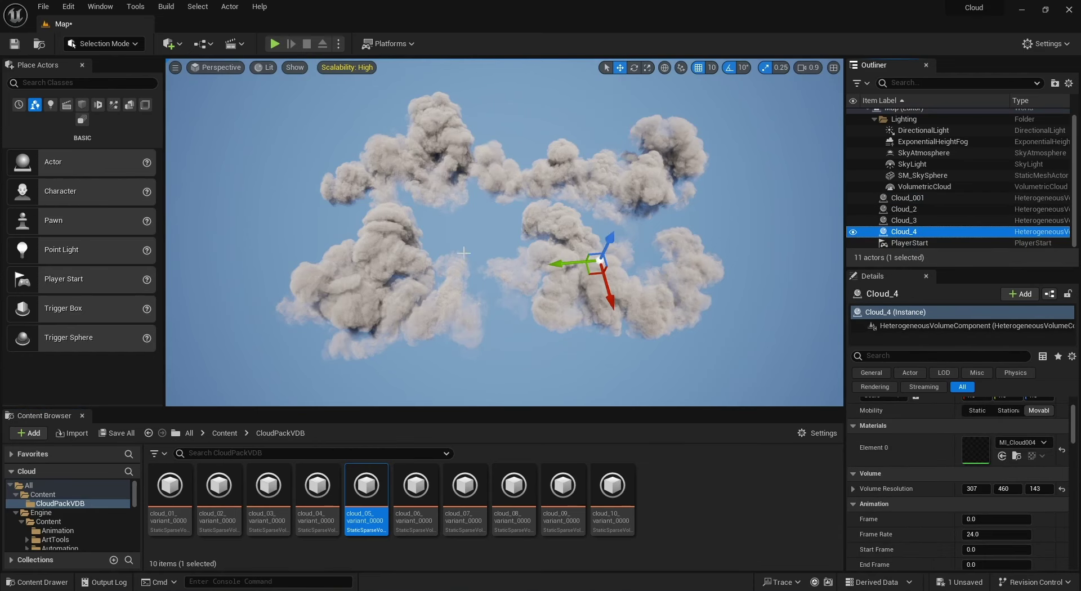
mouse_move(588, 266)
alt+mouse_down()
mouse_move(581, 277)
mouse_move(271, 232)
alt+mouse_up()
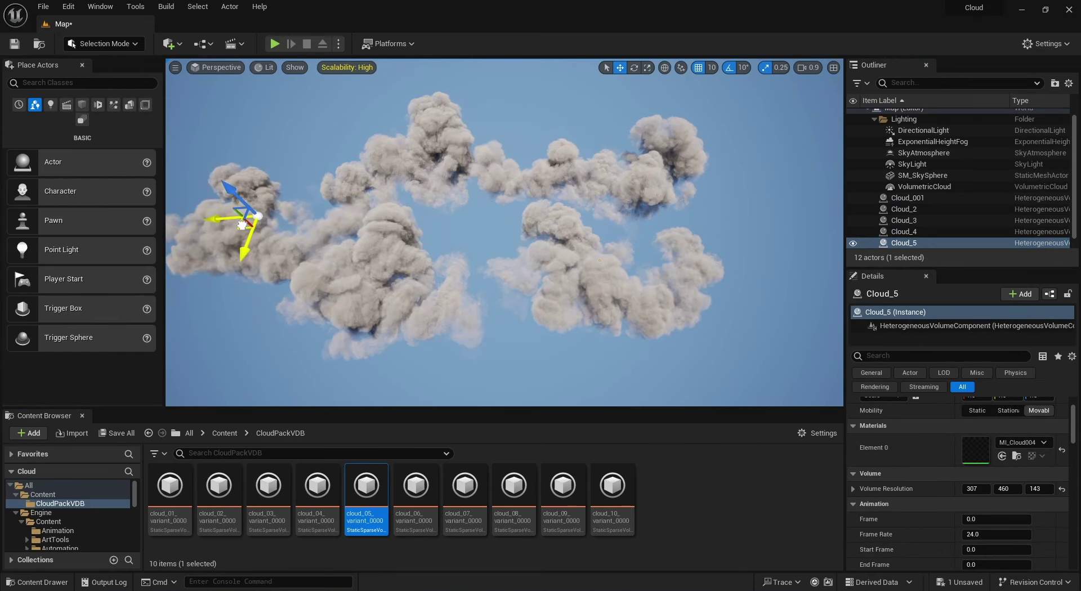
click(224, 433)
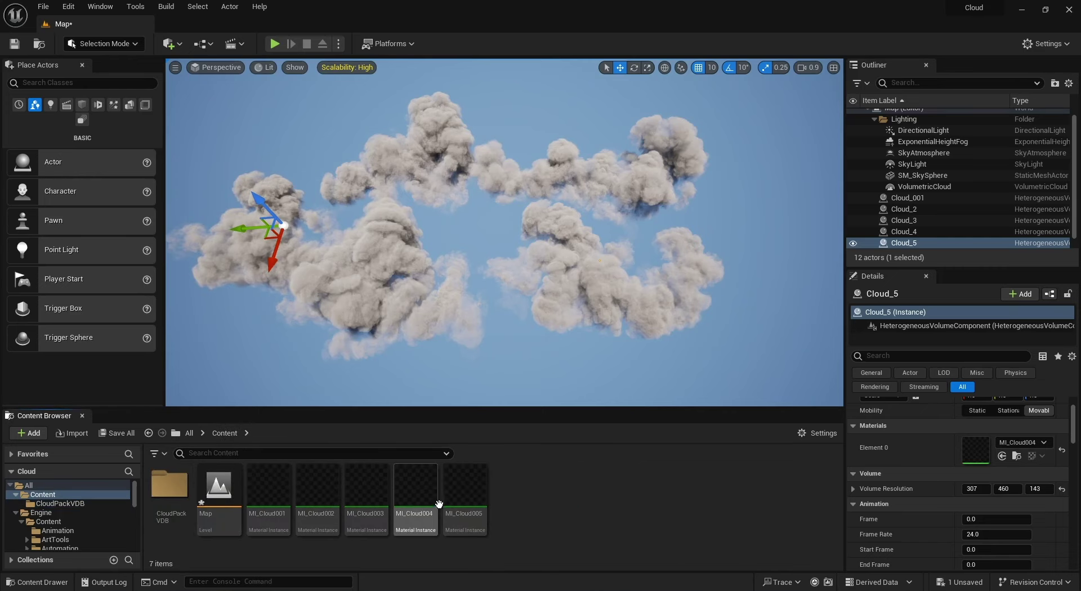
drag(480, 508, 977, 448)
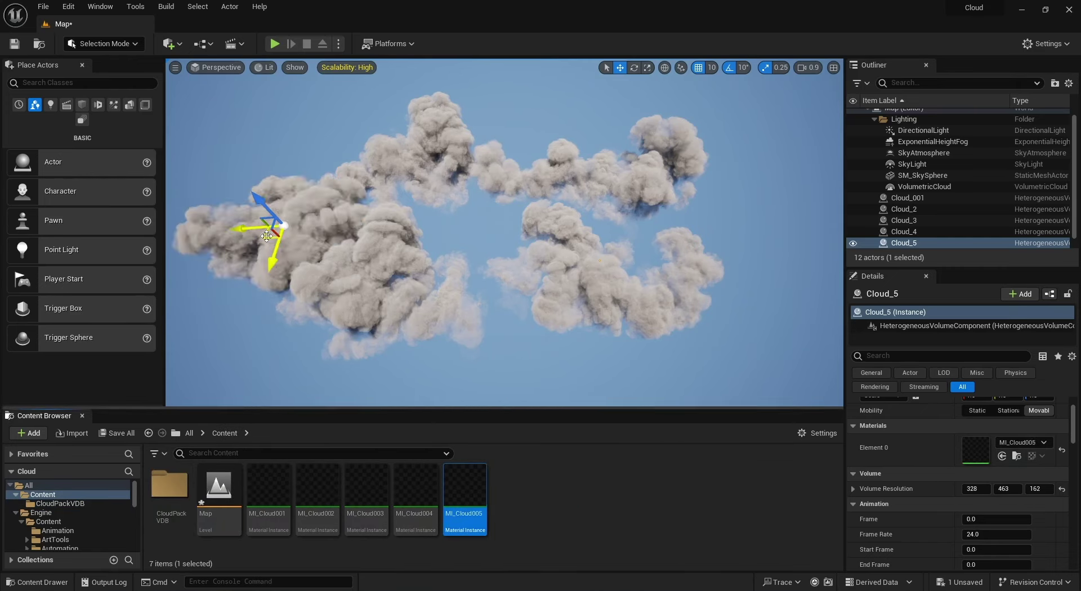
drag(267, 235, 195, 239)
Frame all clouds and set the viewport's custom screen percentage override to 200%
click(499, 101)
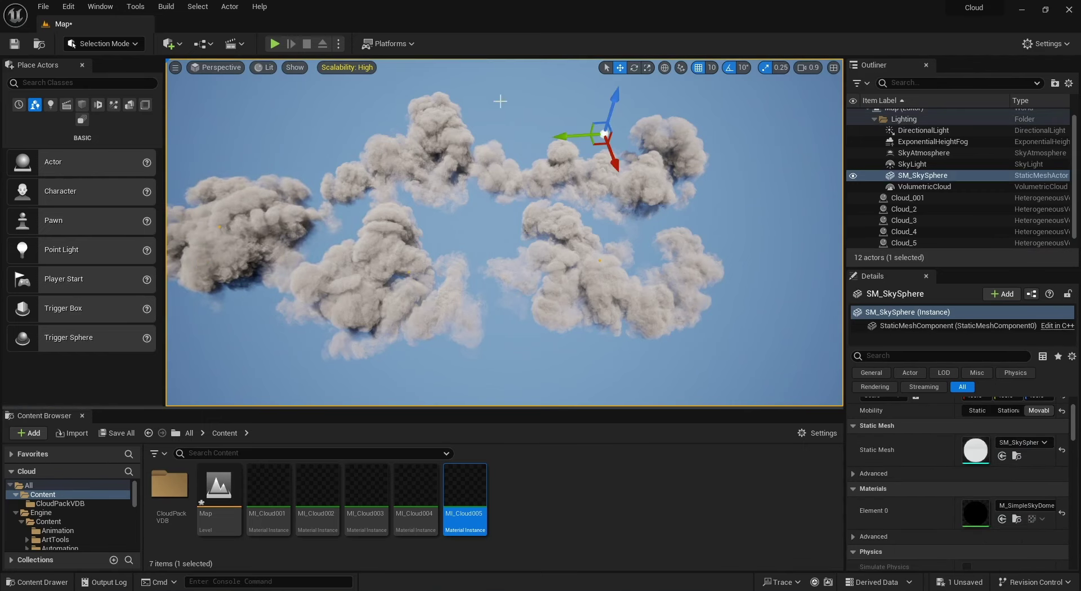
mouse_move(499, 102)
right_down()
mouse_move(478, 104)
mouse_move(490, 101)
right_up()
click(175, 67)
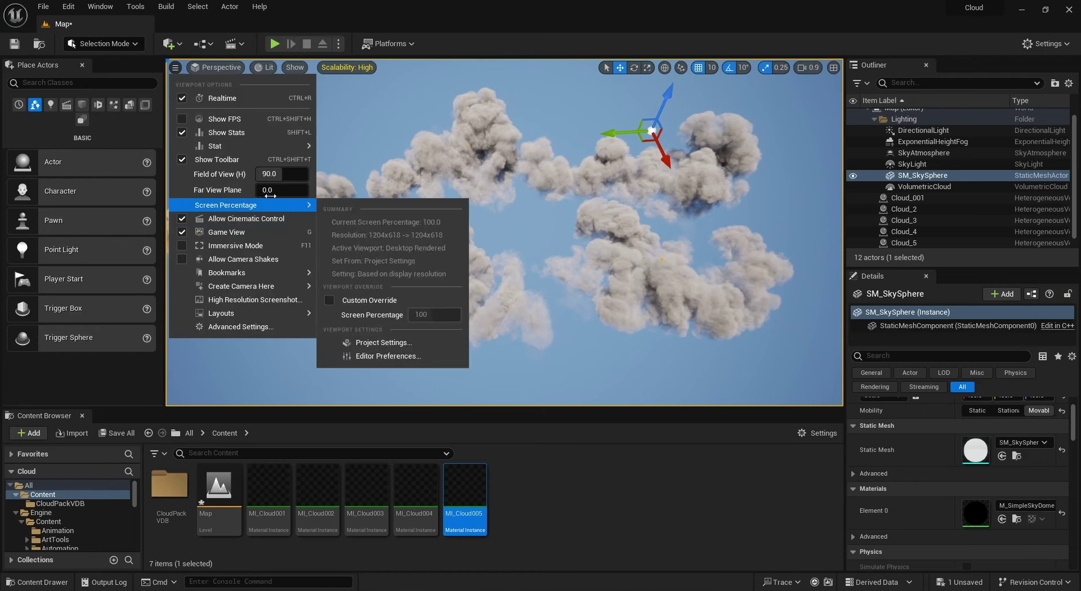
mouse_move(299, 206)
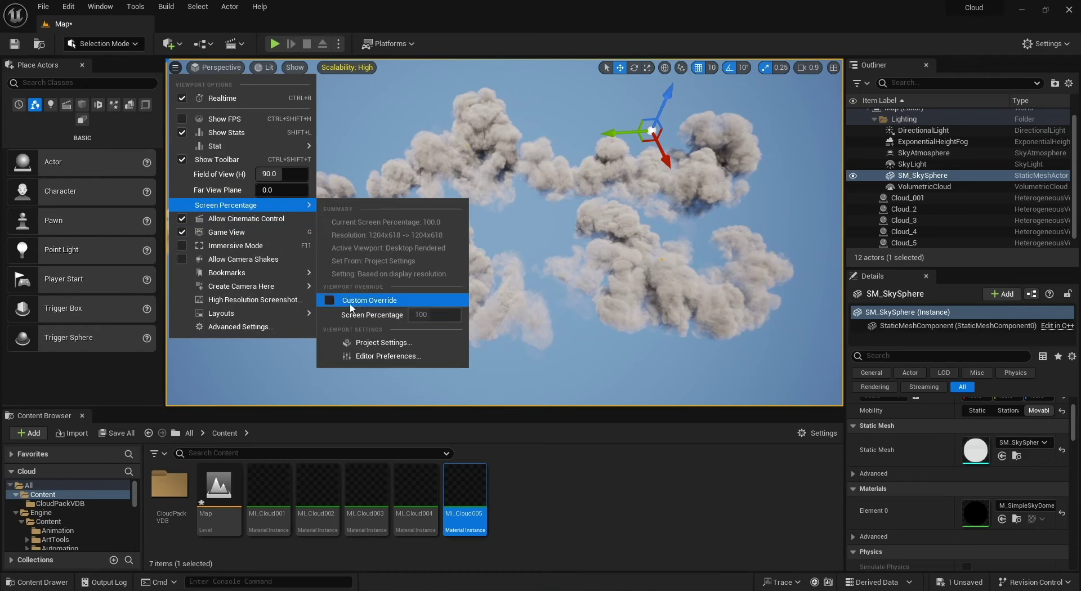
click(366, 300)
text(200)
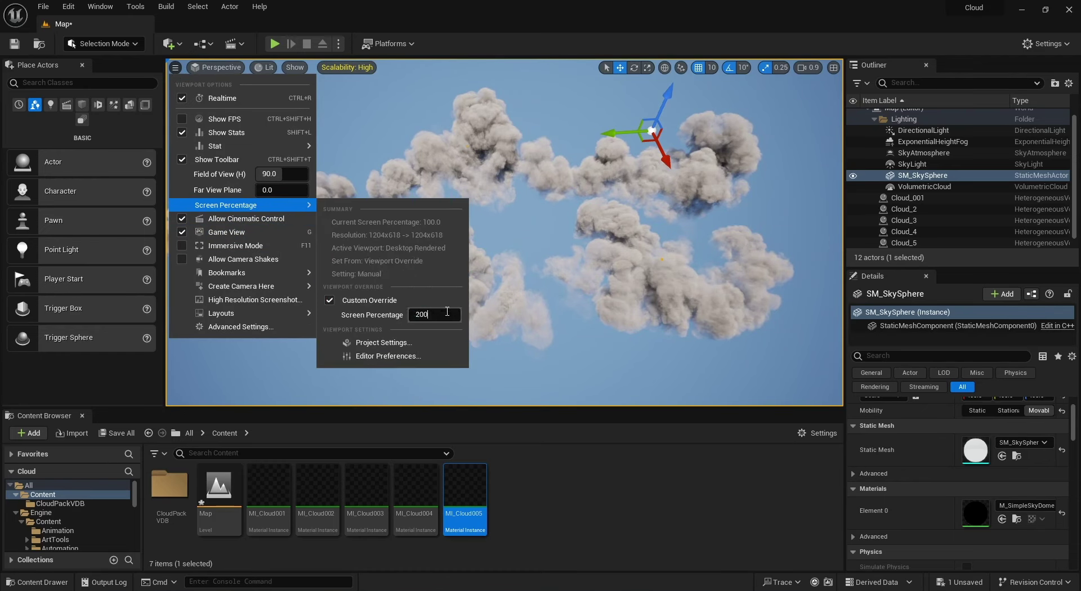
key(Return)
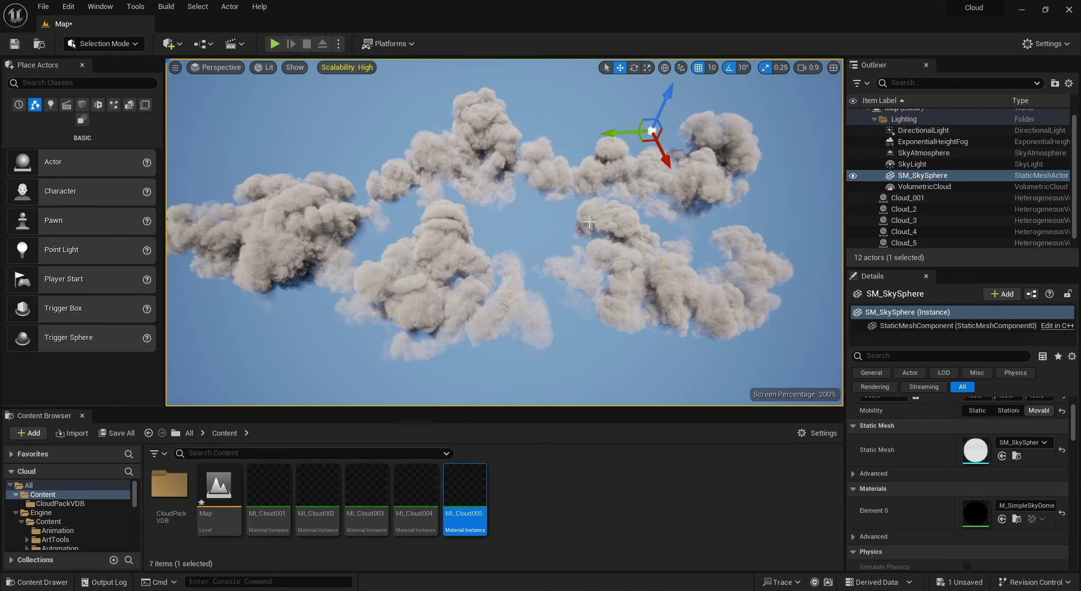